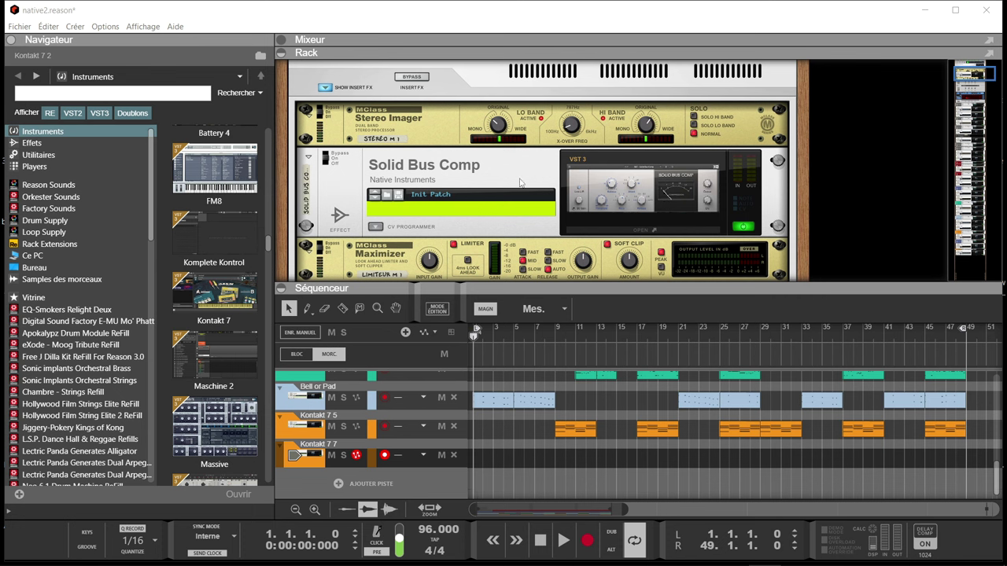
# Open the Kontakt 7 instrument directly above the snare/clap mix channel and display its library browser
pyautogui.scroll(-5, 647, 183)
pyautogui.scroll(3, 647, 182)
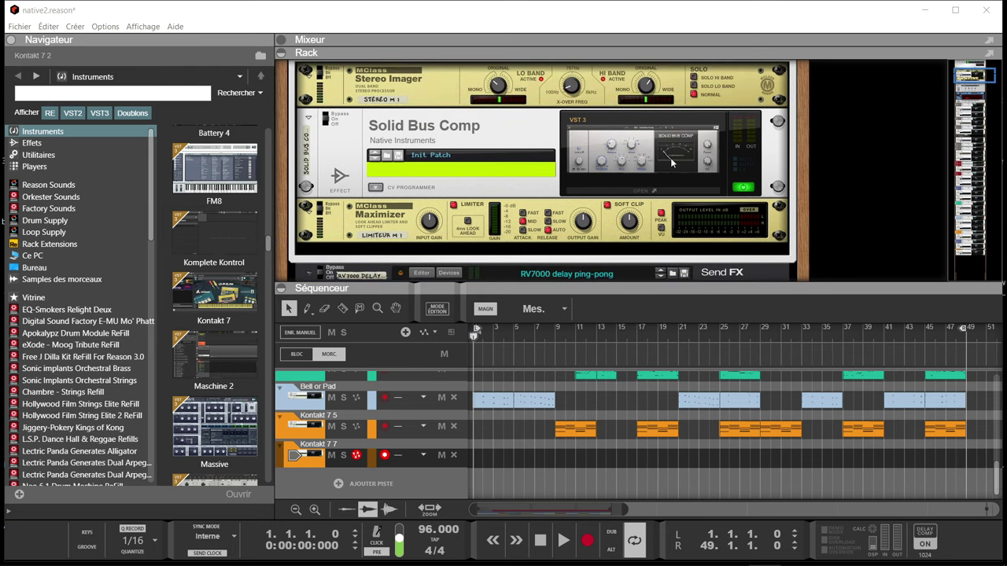
pyautogui.scroll(-4, 671, 163)
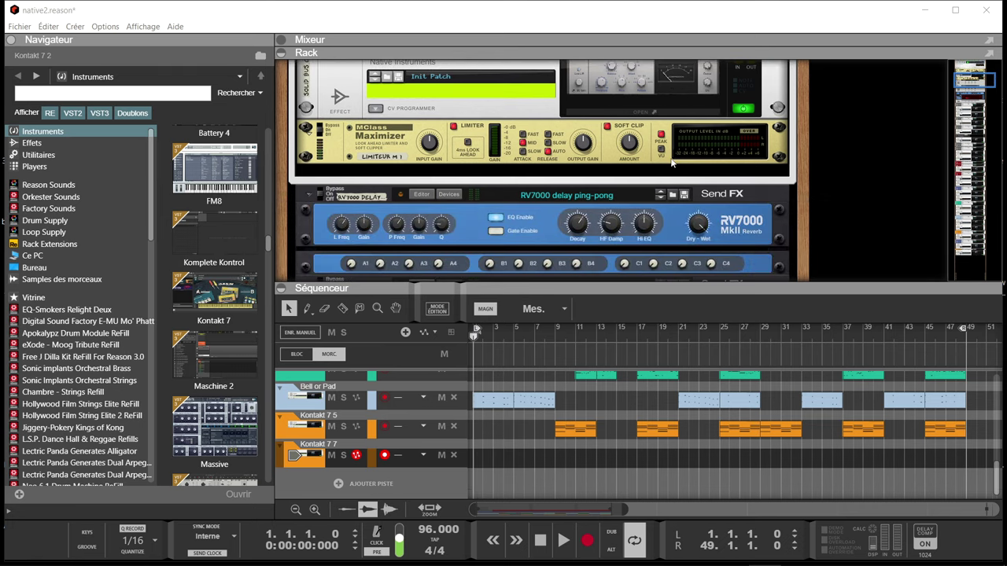
pyautogui.scroll(-10, 671, 163)
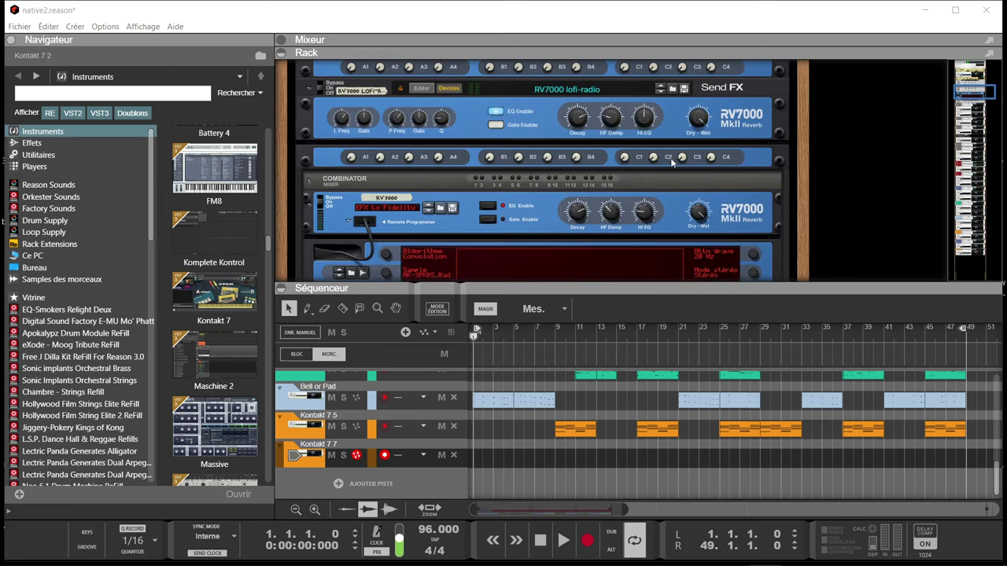
pyautogui.scroll(-8, 670, 157)
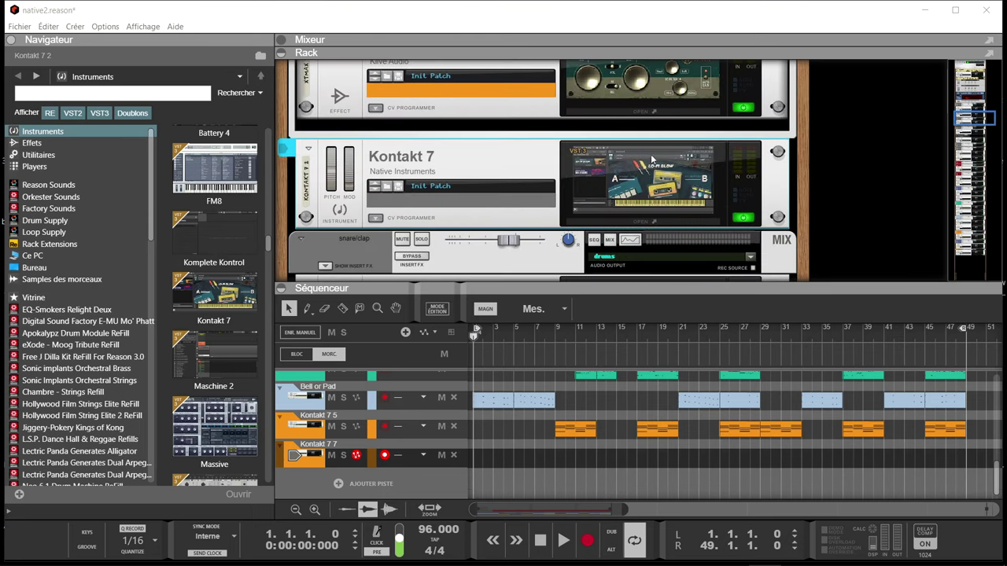
pyautogui.click(662, 168)
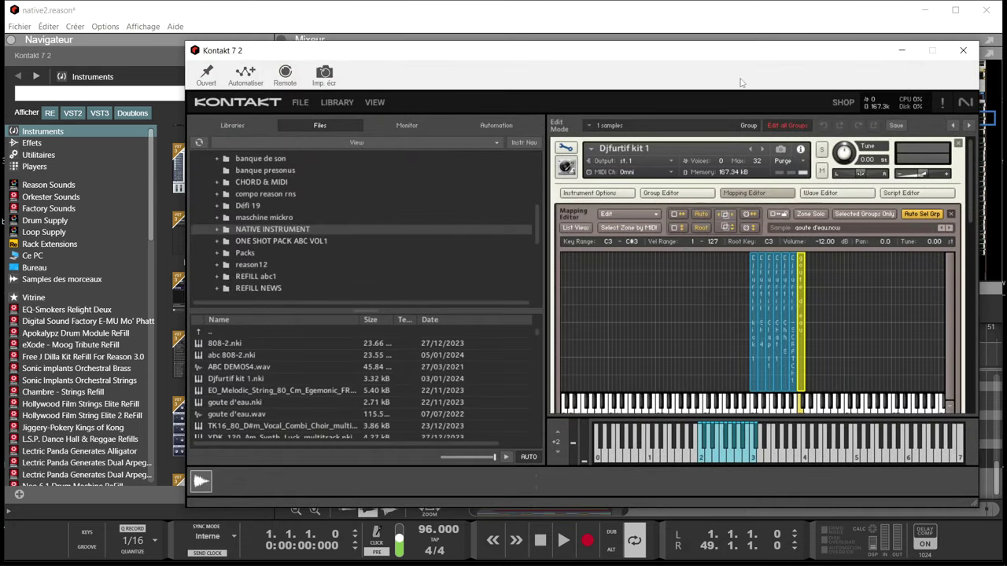
pyautogui.moveTo(779, 54); pyautogui.dragTo(706, 21)
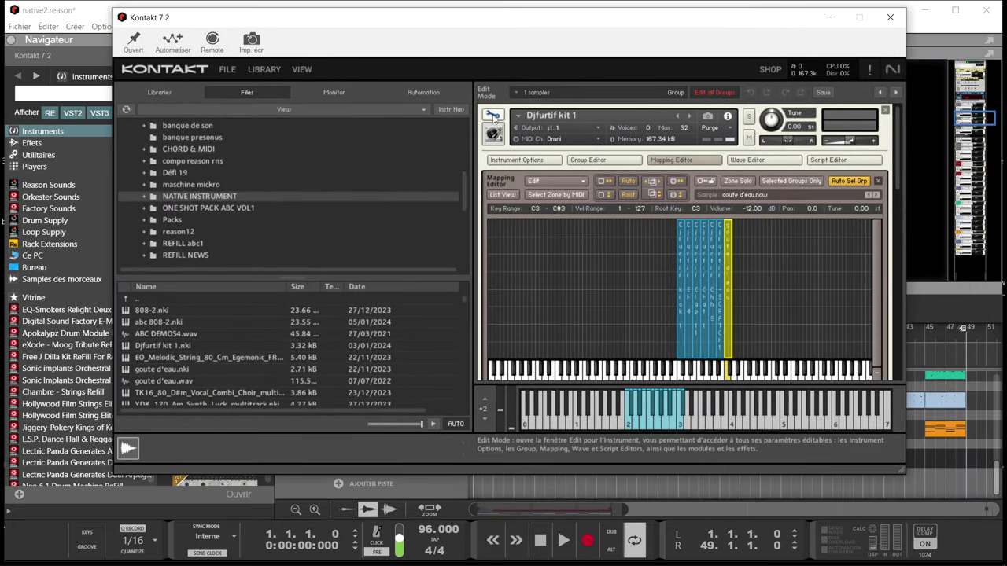
pyautogui.click(161, 92)
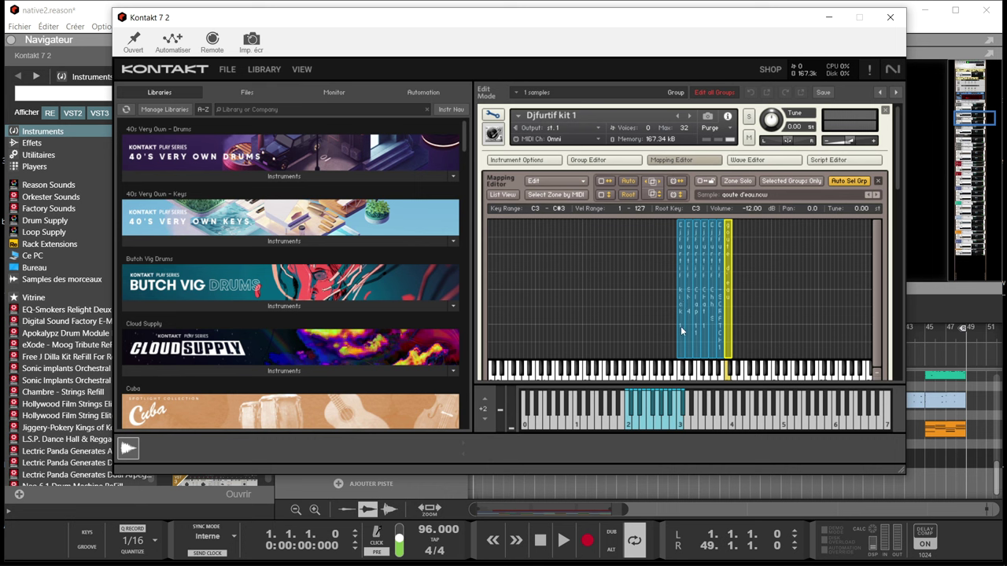
# Audition the mapped samples of Djfurtif kit 1 one by one on the Mapping Editor keyboard, and close the Kontakt window
pyautogui.click(677, 381)
pyautogui.click(693, 381)
pyautogui.click(694, 380)
pyautogui.click(700, 383)
pyautogui.click(707, 383)
pyautogui.click(714, 383)
pyautogui.click(722, 383)
pyautogui.click(728, 383)
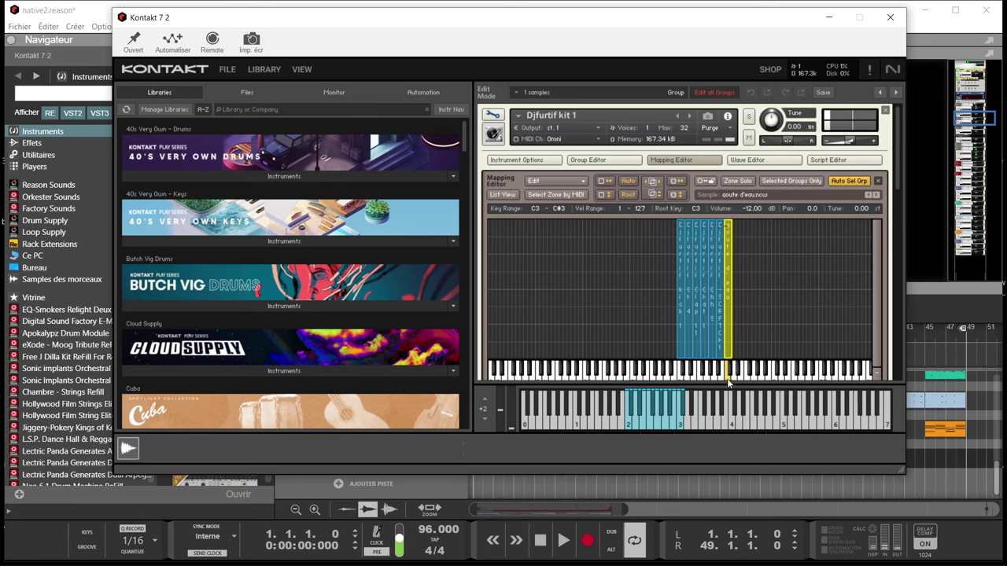
pyautogui.click(890, 17)
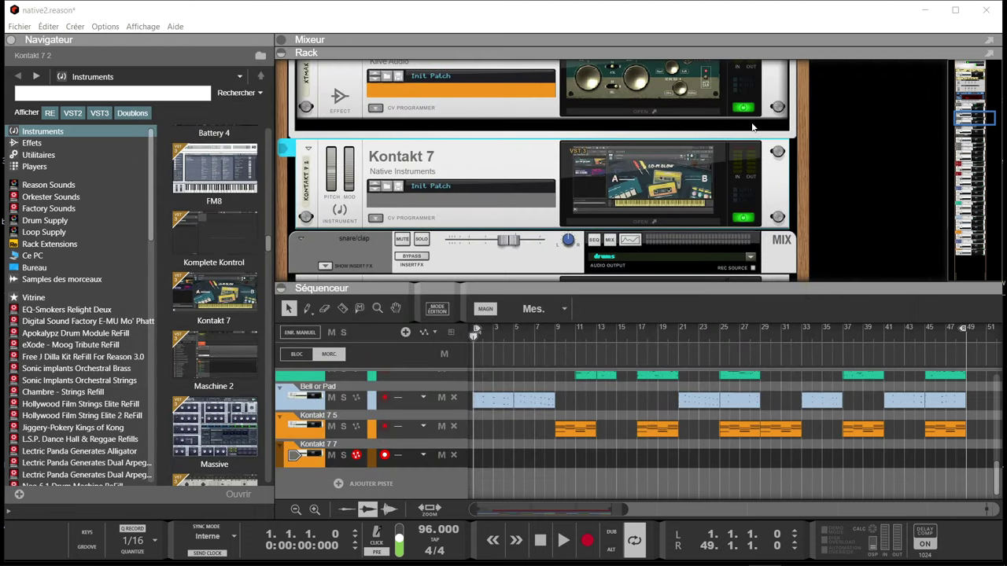
# View the Transient Master effect inserted on the kick channel, and close its window
pyautogui.scroll(-3, 582, 137)
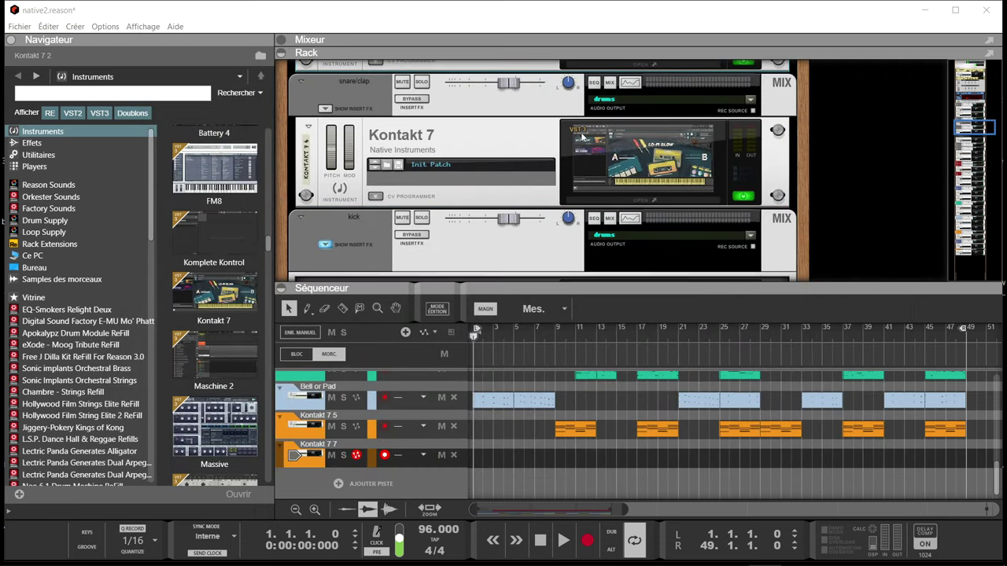
pyautogui.scroll(-1, 582, 137)
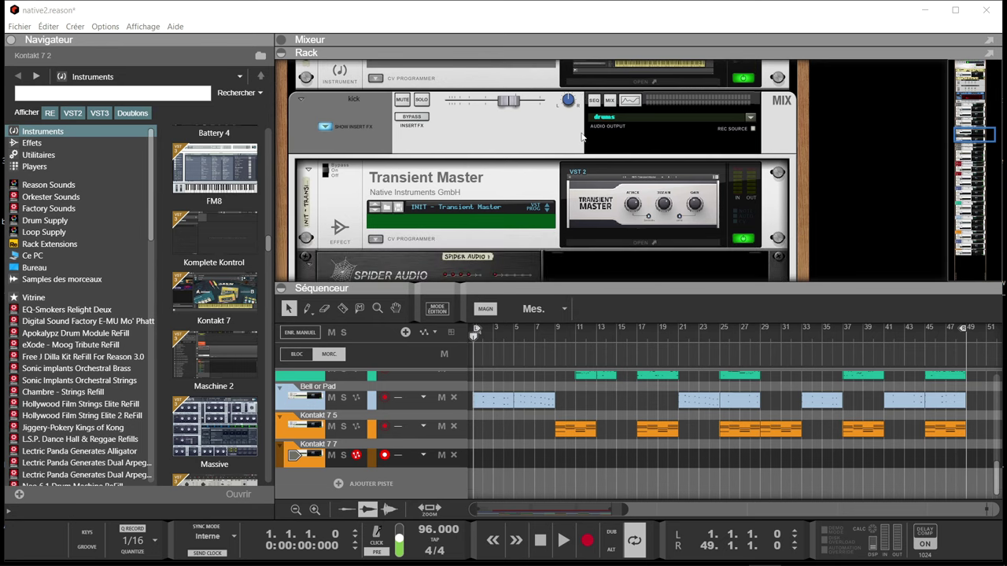
pyautogui.click(674, 207)
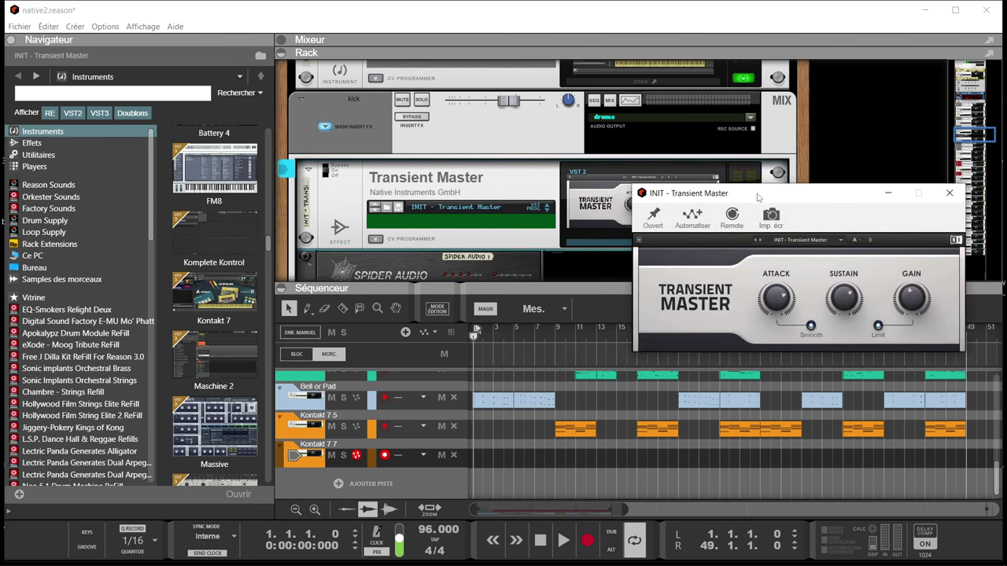
pyautogui.moveTo(840, 198); pyautogui.dragTo(751, 131)
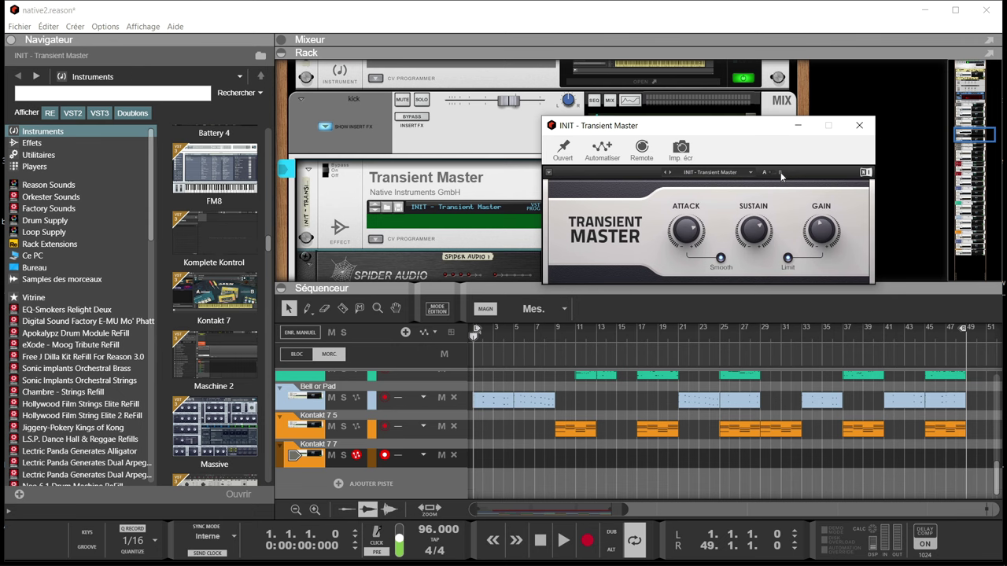
pyautogui.click(860, 126)
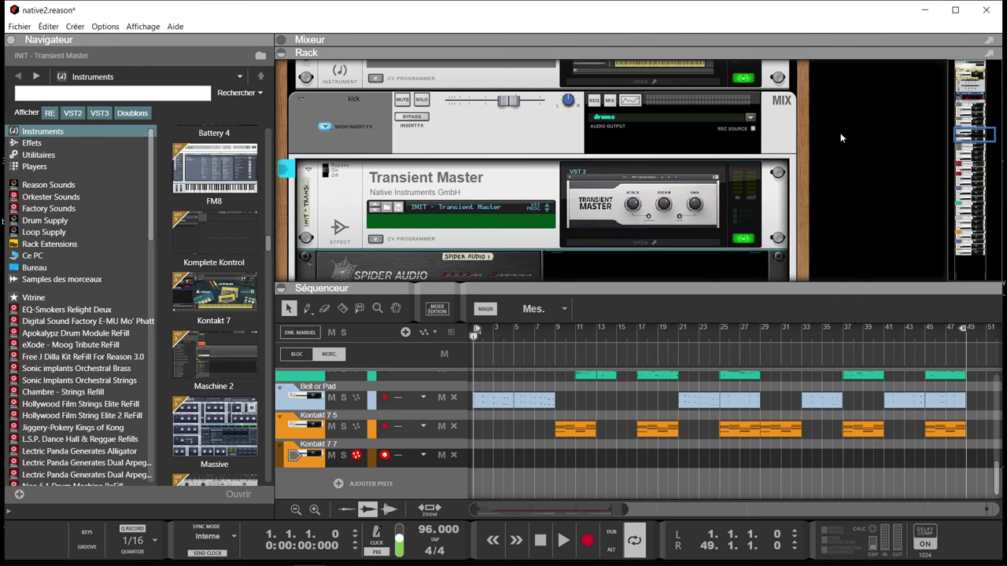
# View the Supercharger GT compressor settings on the P1 drums channel, and close its window
pyautogui.scroll(-2, 630, 216)
pyautogui.scroll(-6, 629, 221)
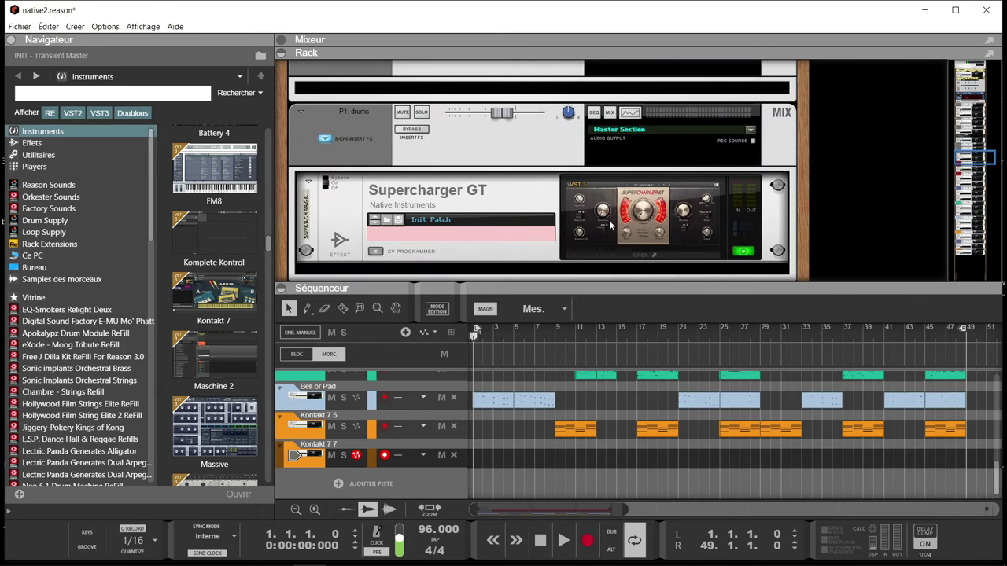
pyautogui.click(617, 228)
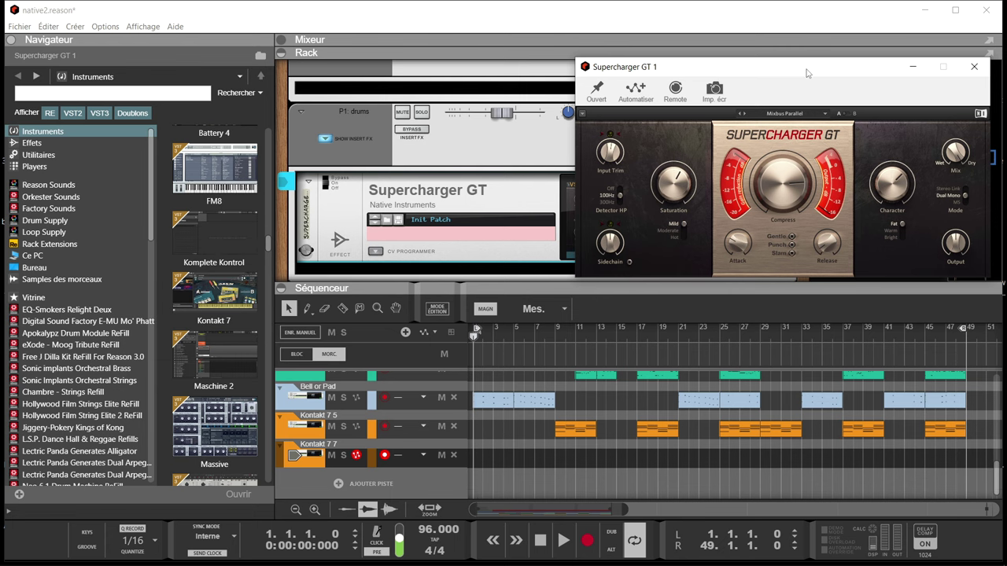
pyautogui.click(972, 68)
# Open the Kontakt 7 instrument above the Kontakt 7 3 mix channel and show the edit view of its 808-2 patch
pyautogui.scroll(-4, 804, 151)
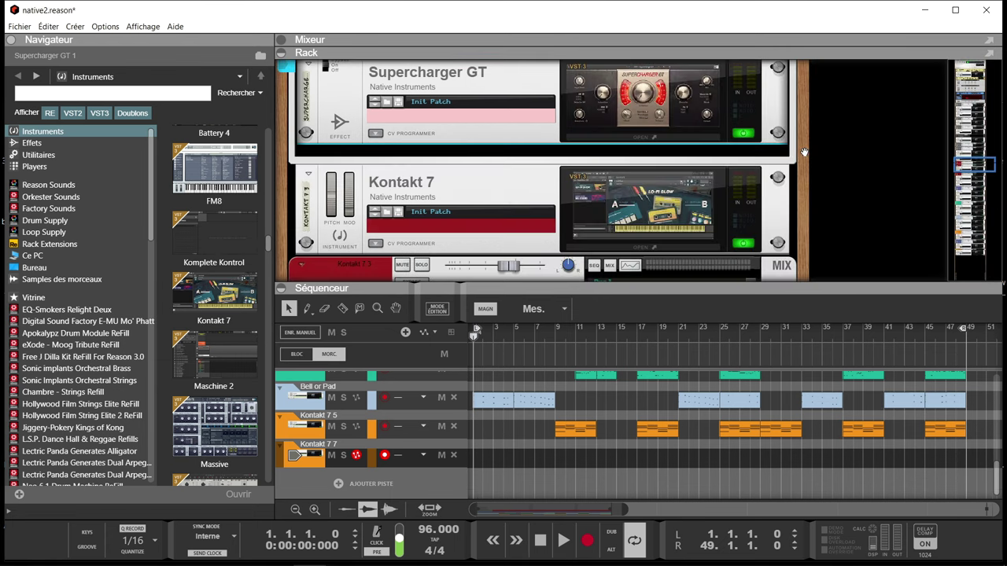
pyautogui.scroll(-2, 798, 166)
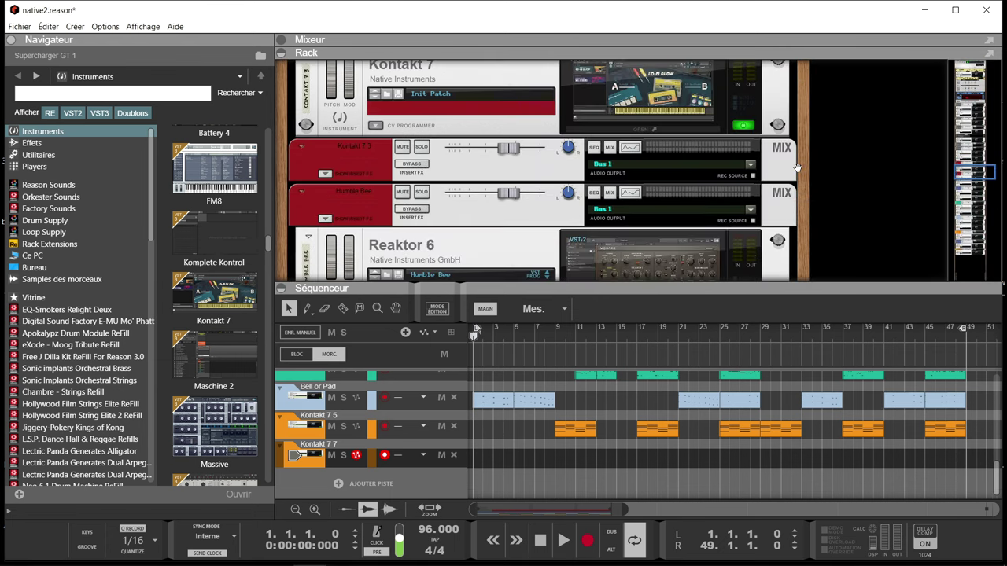
pyautogui.scroll(-2, 798, 168)
pyautogui.scroll(3, 796, 168)
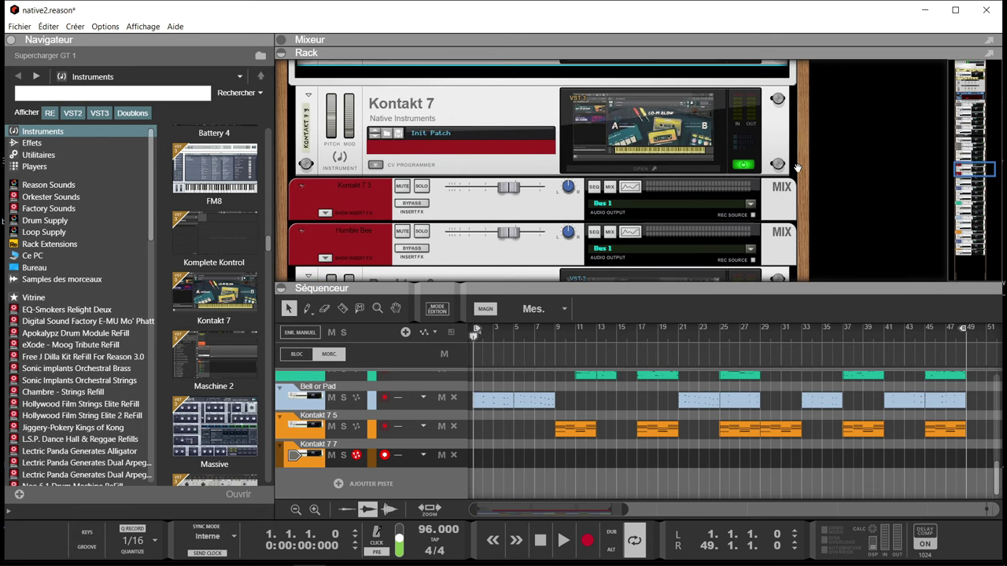
pyautogui.click(654, 135)
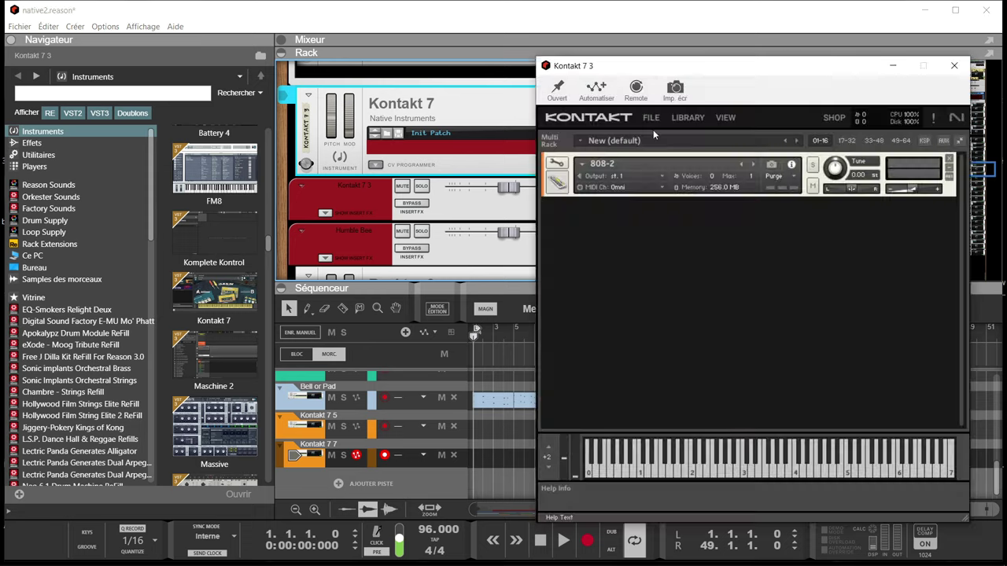
pyautogui.click(654, 134)
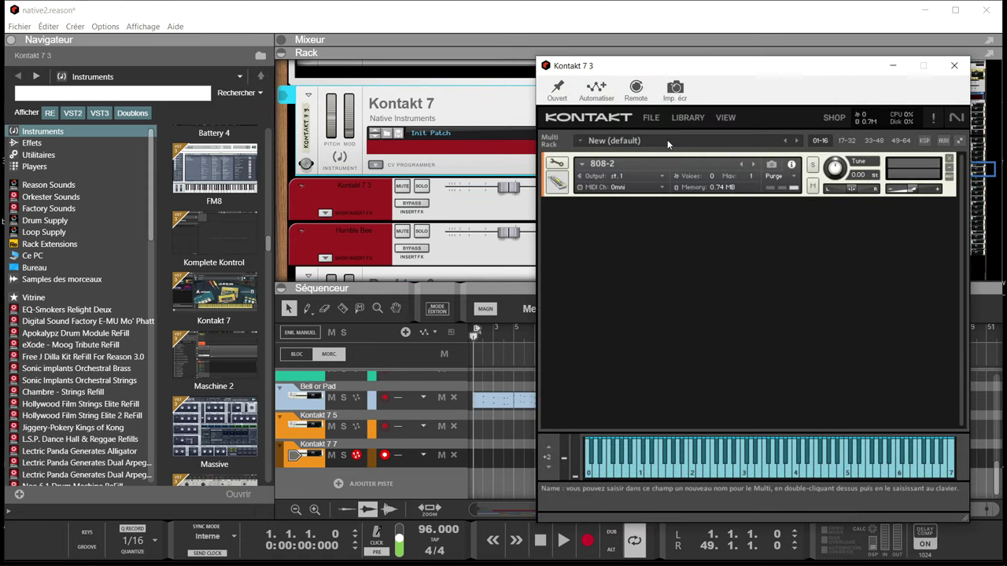
pyautogui.click(557, 164)
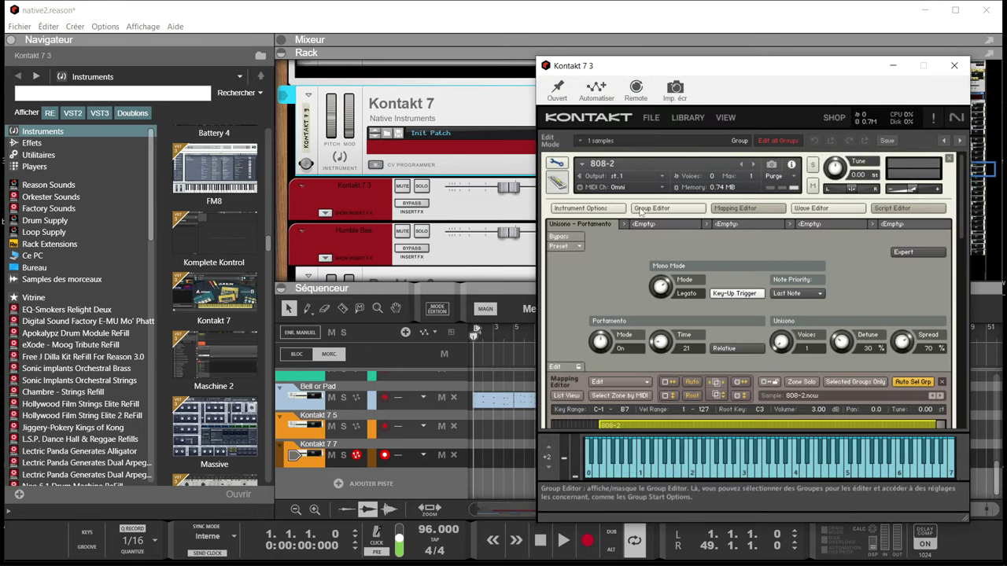
# Examine the source, saturator and amplifier settings of 808-2, audition its sample on the Mapping Editor keyboard, and close Kontakt
pyautogui.click(735, 209)
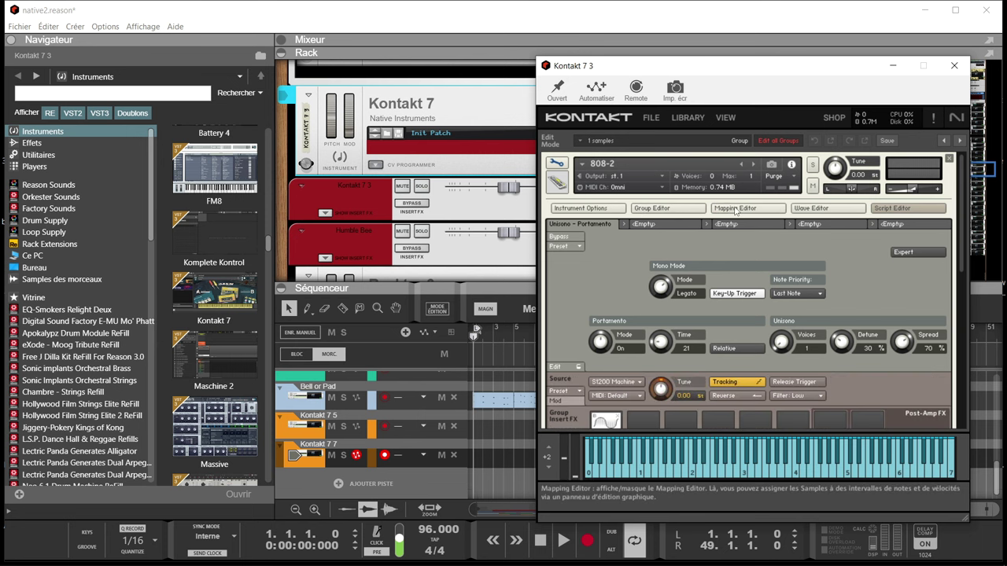
pyautogui.scroll(-5, 777, 259)
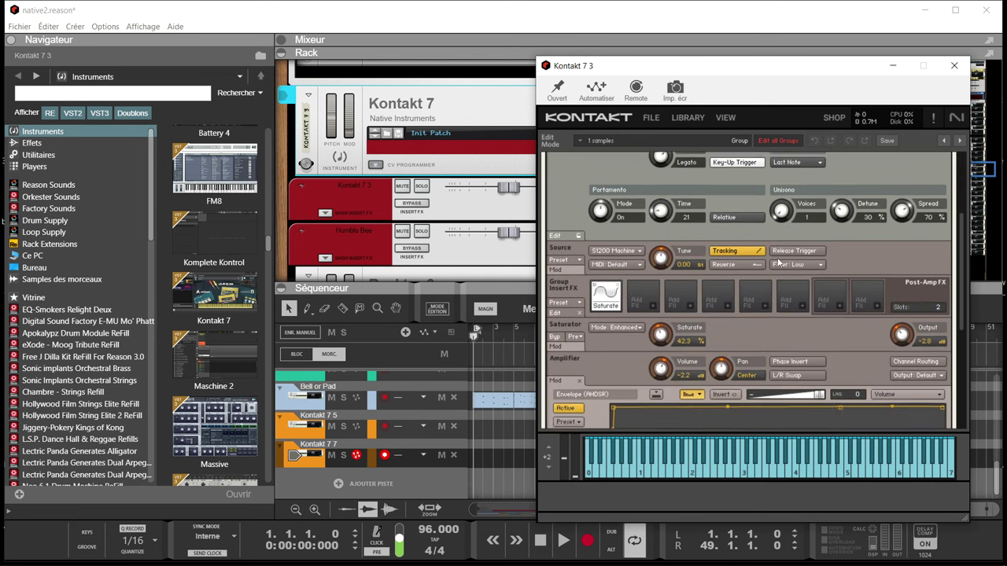
pyautogui.scroll(-1, 777, 264)
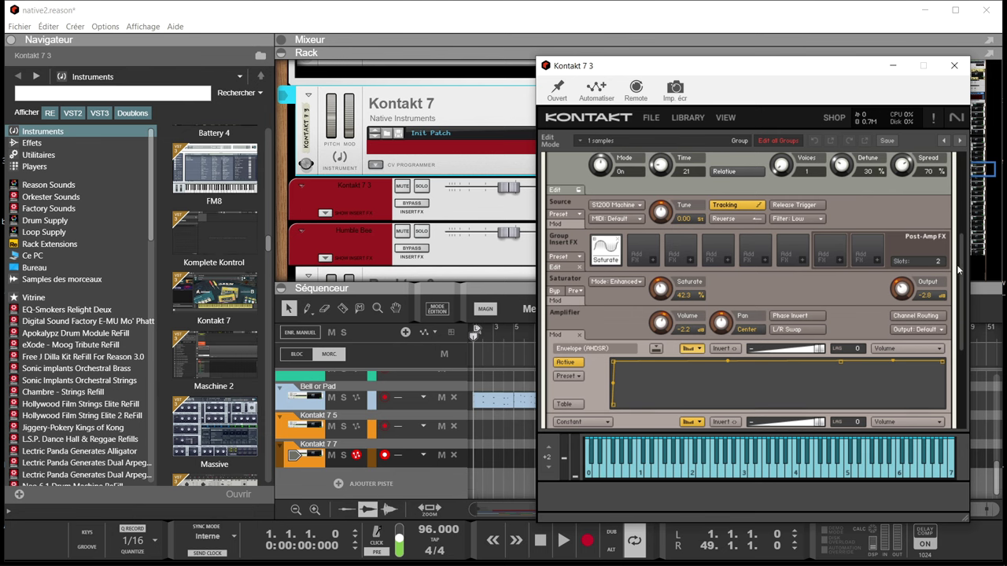
pyautogui.scroll(7, 958, 270)
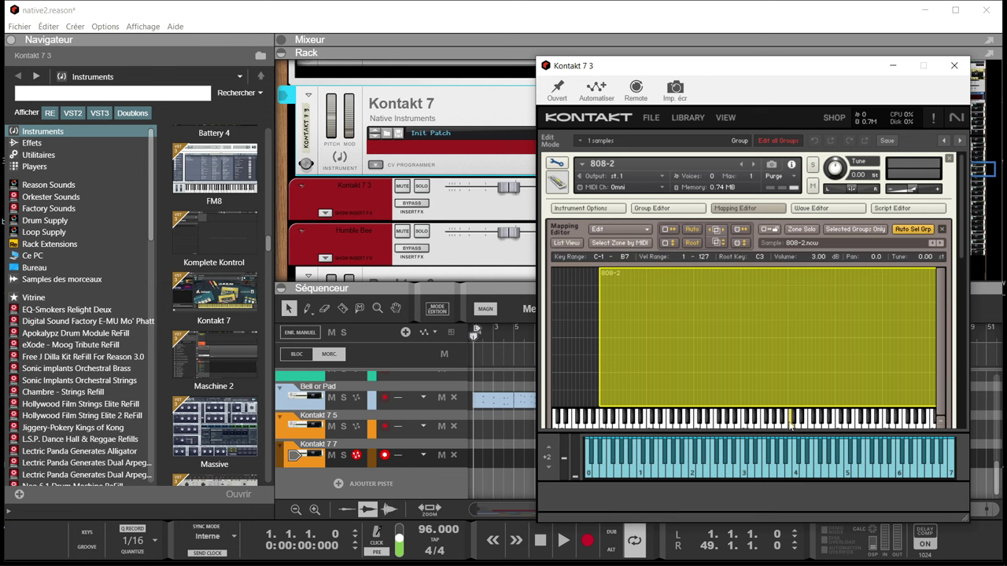
pyautogui.click(790, 423)
pyautogui.click(952, 67)
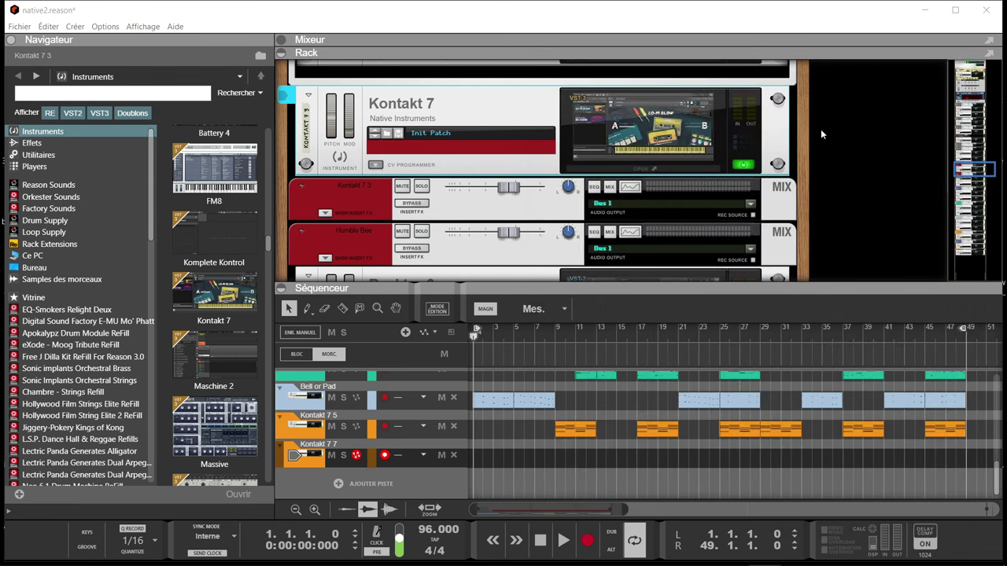
# View the Monark synth with the Humble Bee patch in Reaktor 6, and close its window
pyautogui.scroll(-3, 821, 129)
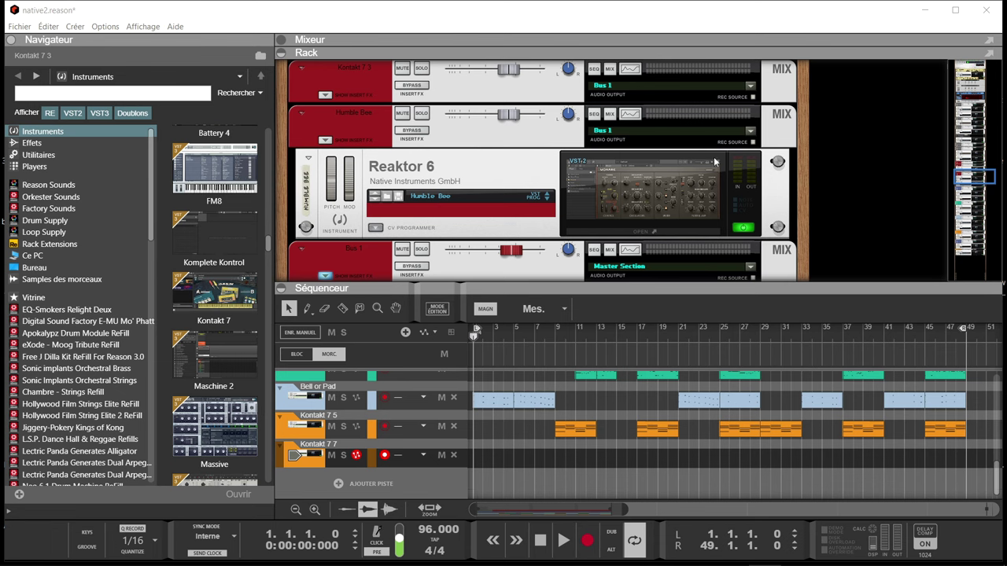
pyautogui.click(693, 183)
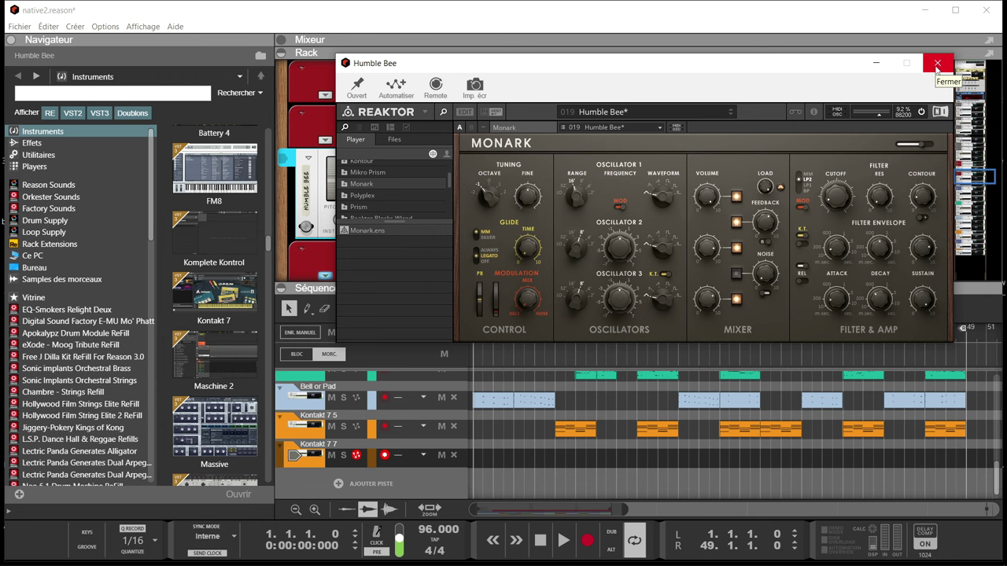
pyautogui.click(937, 70)
# View the settings of the Kickstart 2 and Dirt effects inserted on Bus 1, closing each plugin window
pyautogui.scroll(-2, 867, 154)
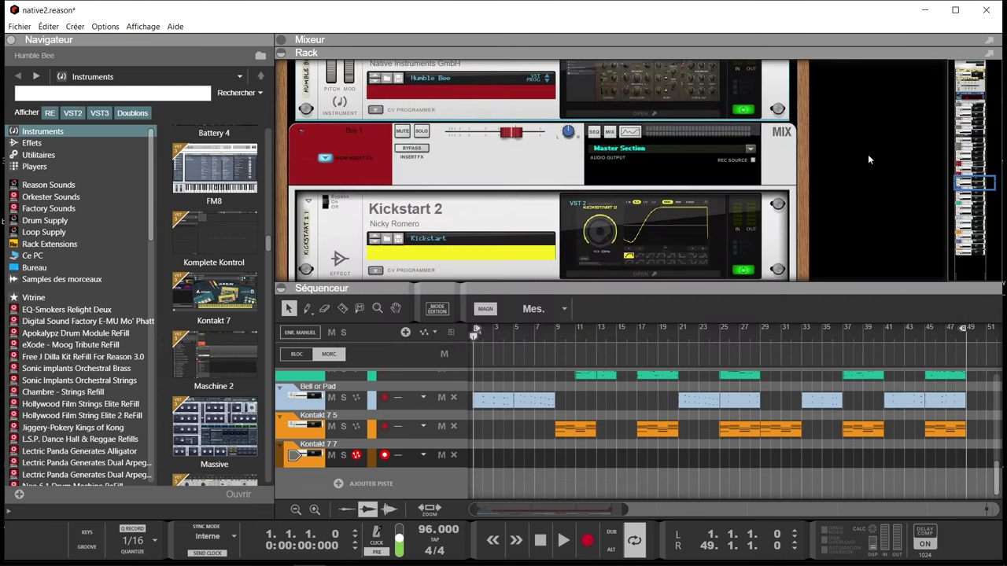
pyautogui.scroll(-1, 868, 154)
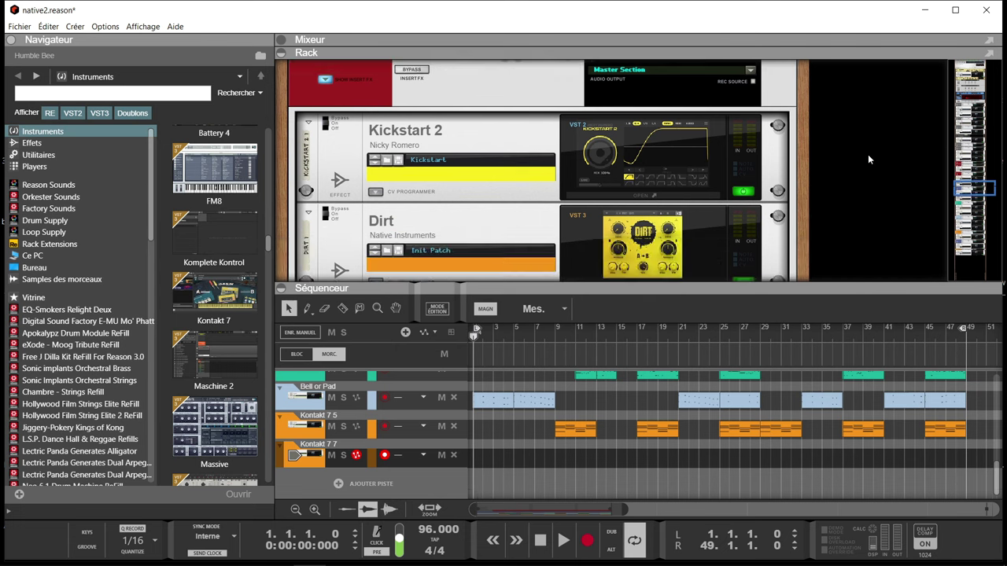
pyautogui.doubleClick(648, 158)
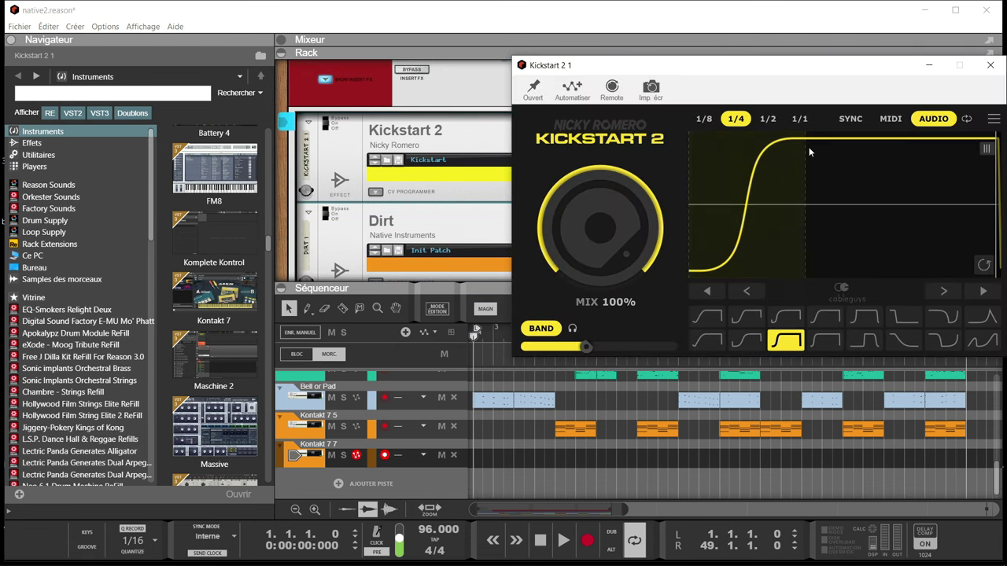
pyautogui.click(991, 70)
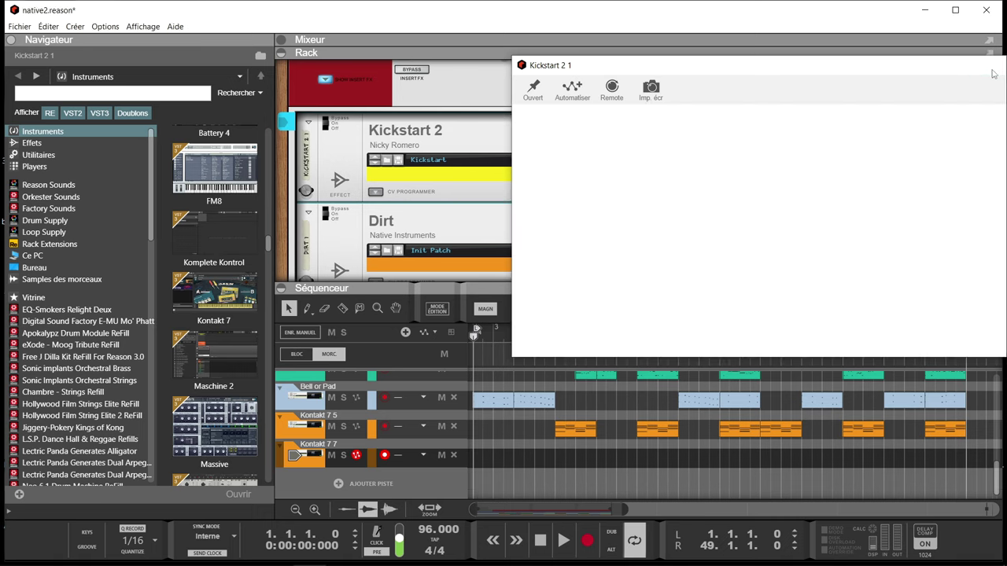
pyautogui.doubleClick(676, 250)
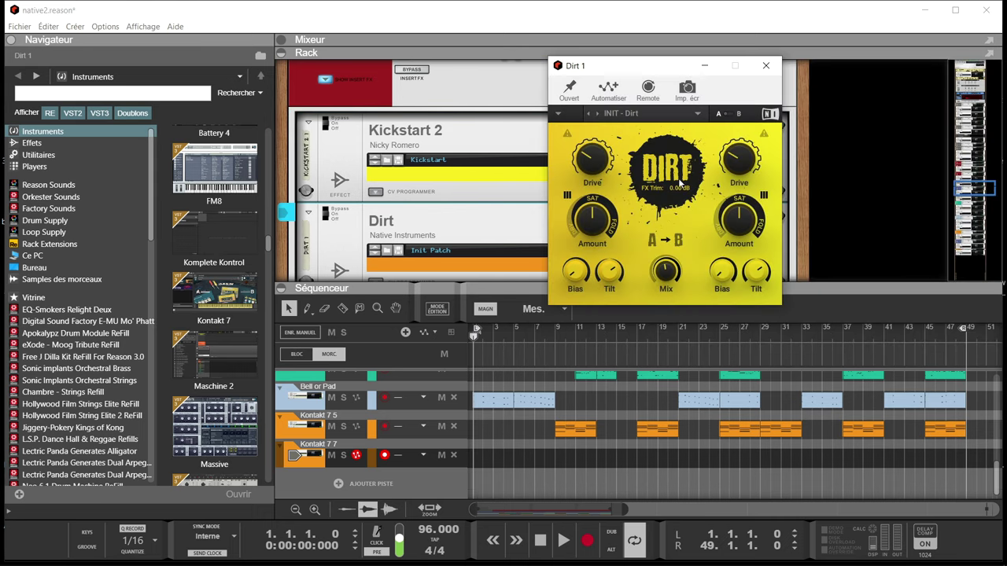
pyautogui.click(765, 68)
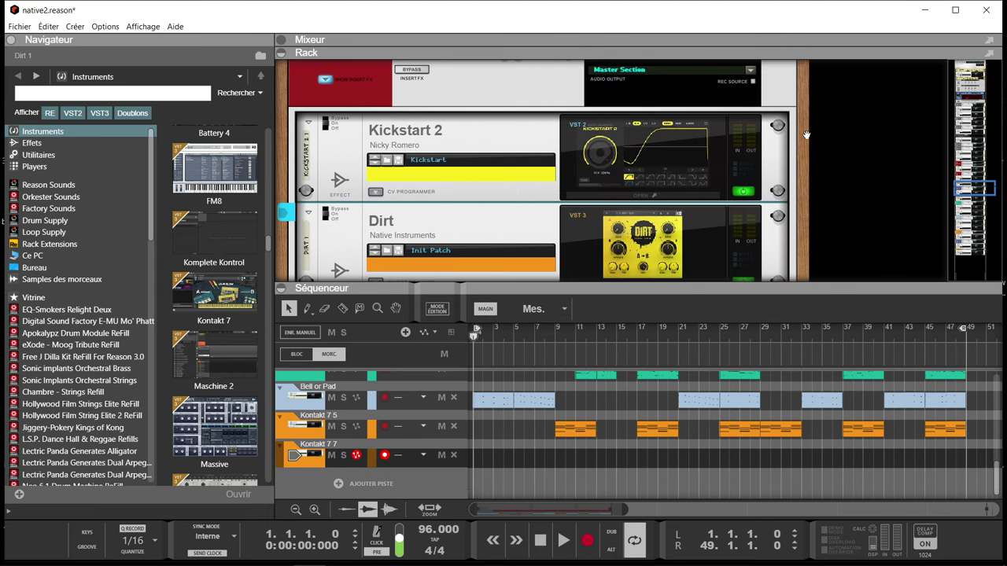
# Open the Kontakt 7 1 instrument below MAutoPitch and show the edit view of its 07_F#_Melodic_TAK_SPSL_process patch
pyautogui.scroll(-5, 806, 135)
pyautogui.scroll(-2, 806, 136)
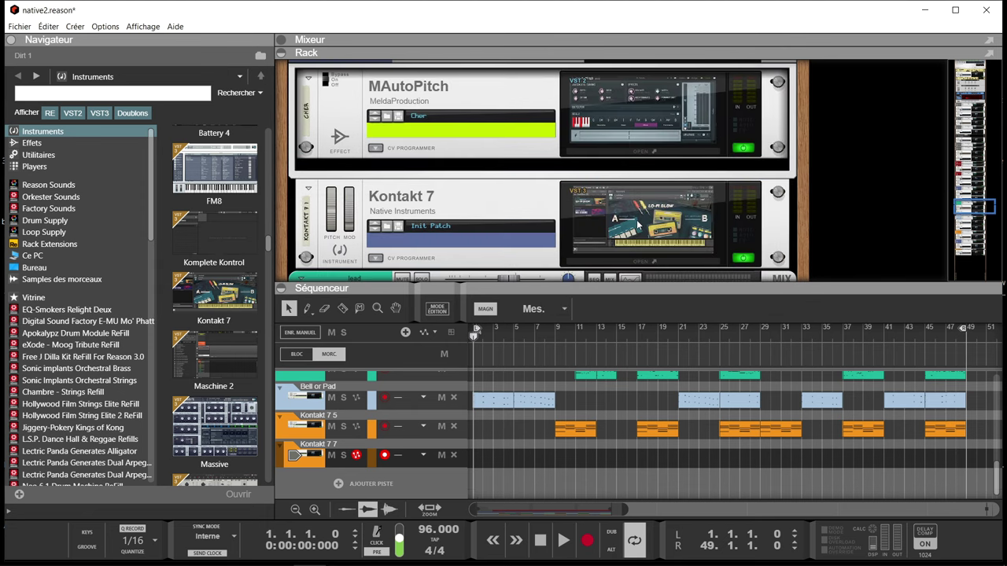
pyautogui.click(637, 226)
pyautogui.click(638, 225)
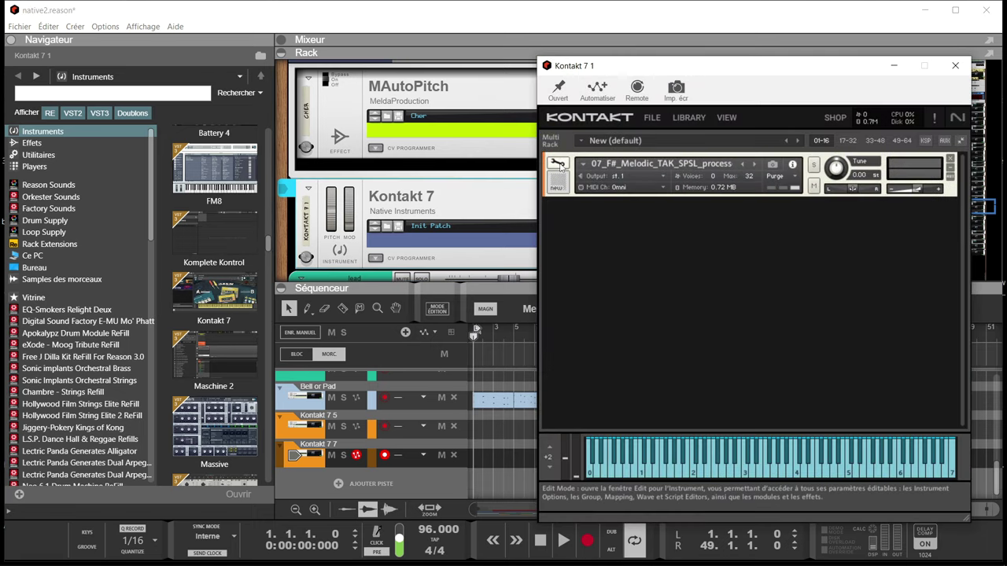
pyautogui.click(558, 164)
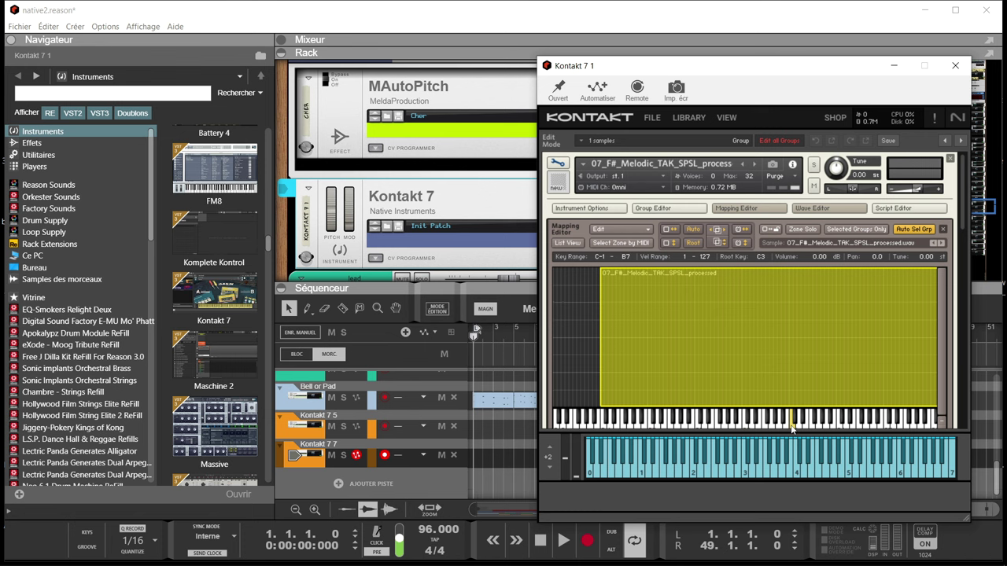
# Audition the melodic sample on the Mapping Editor keyboard and close the Kontakt 7 1 window
pyautogui.scroll(-1, 792, 428)
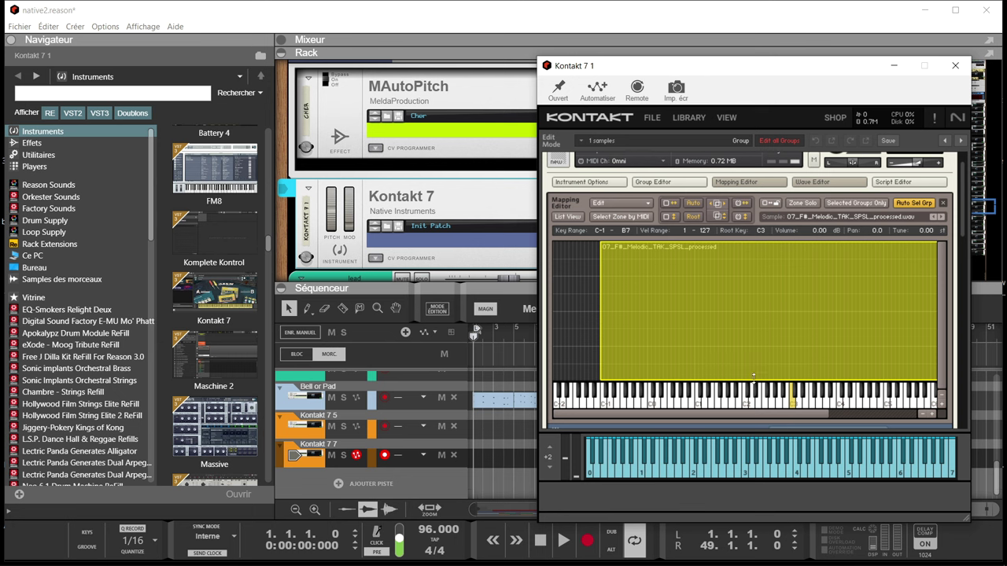
pyautogui.click(788, 405)
pyautogui.click(955, 66)
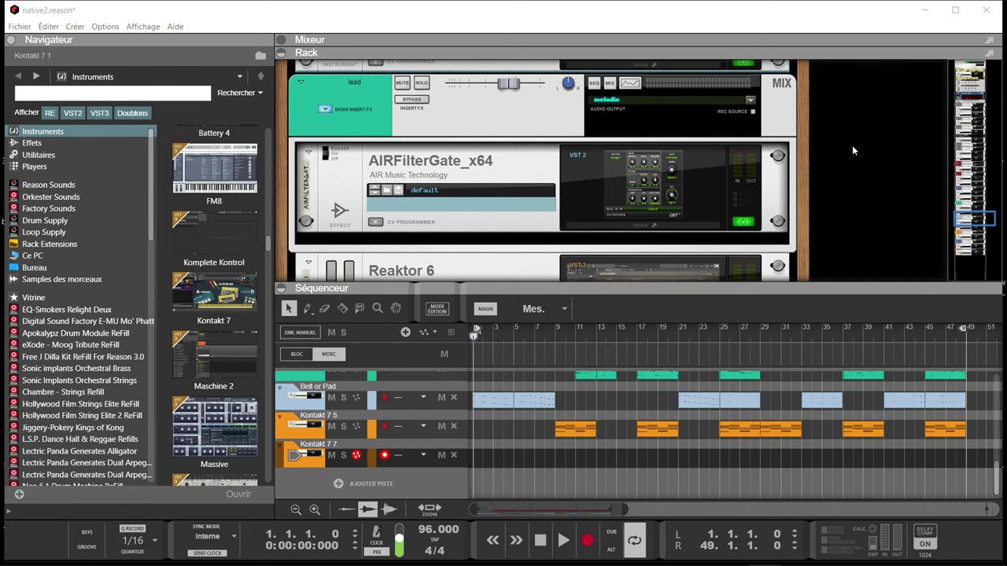
# View the Monark synth with the Chicks patch in Reaktor 6 1, and close its window
pyautogui.scroll(-3, 851, 145)
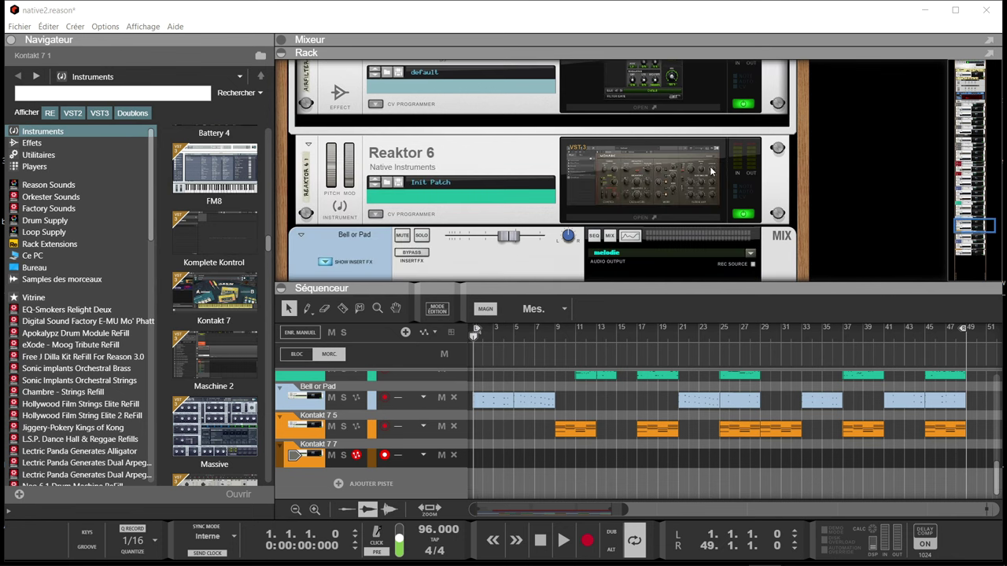
pyautogui.click(653, 188)
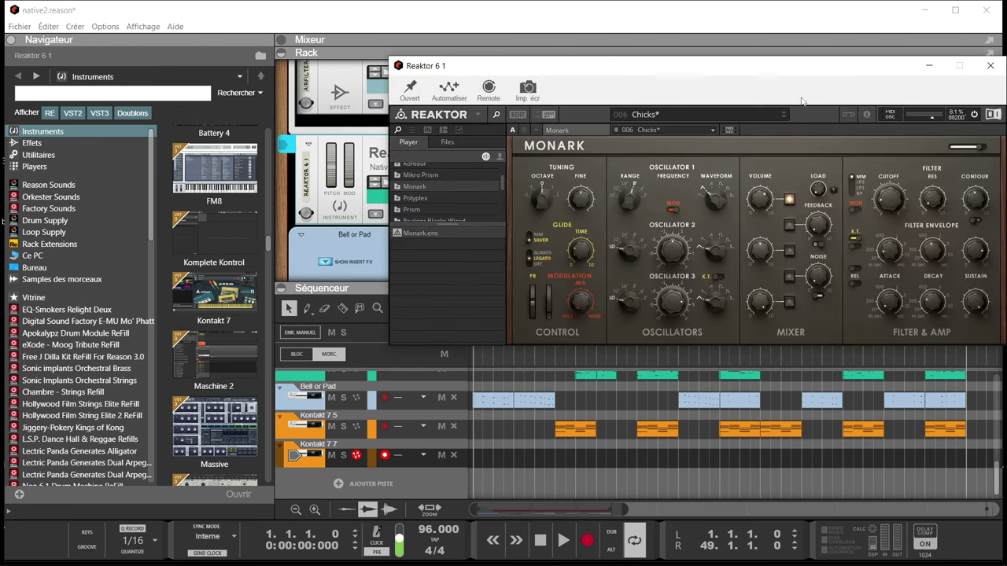
pyautogui.click(990, 66)
# View the Replika XT delay settings on the Bell or Pad channel, and close the plugin window
pyautogui.scroll(-4, 839, 132)
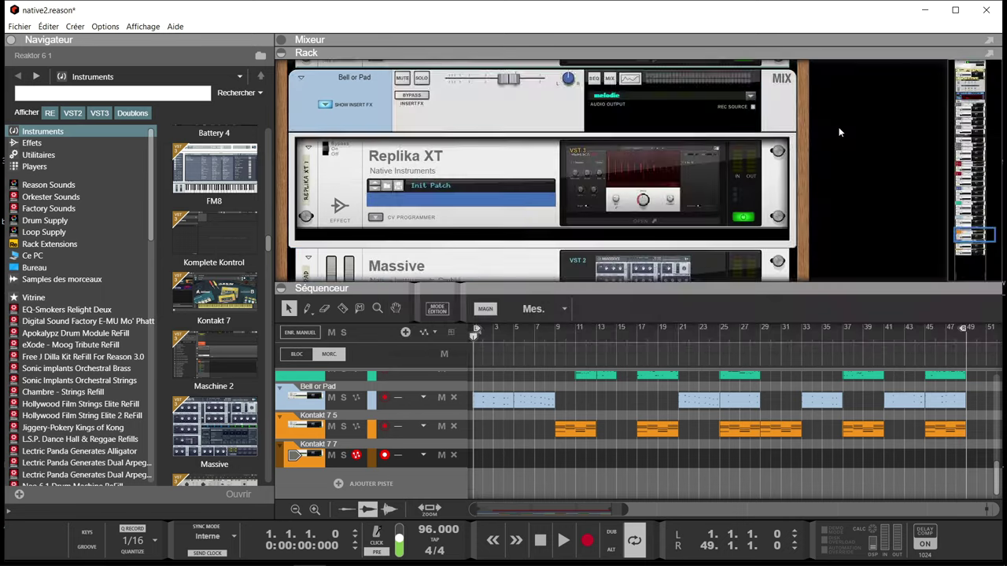
pyautogui.scroll(-2, 839, 132)
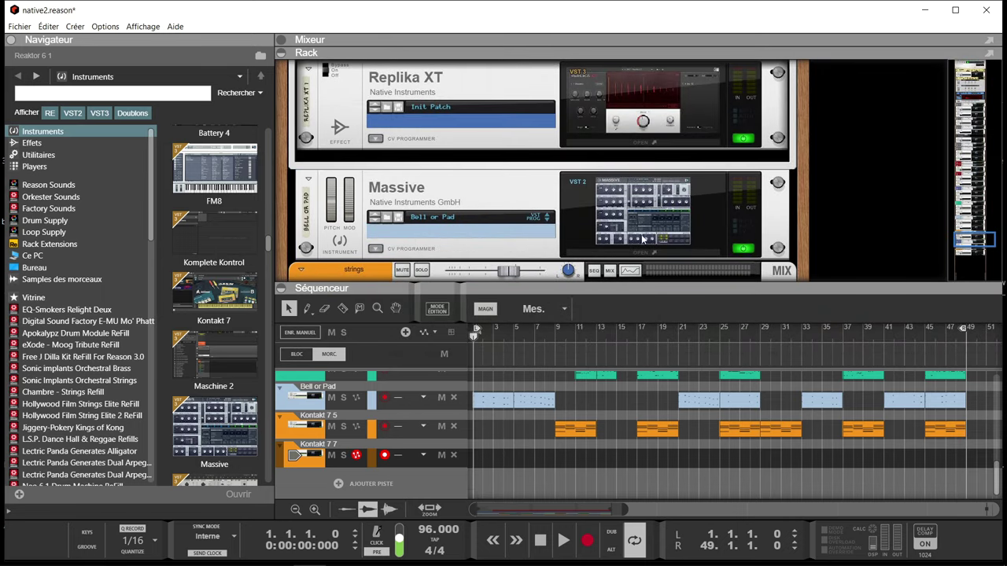
pyautogui.doubleClick(657, 101)
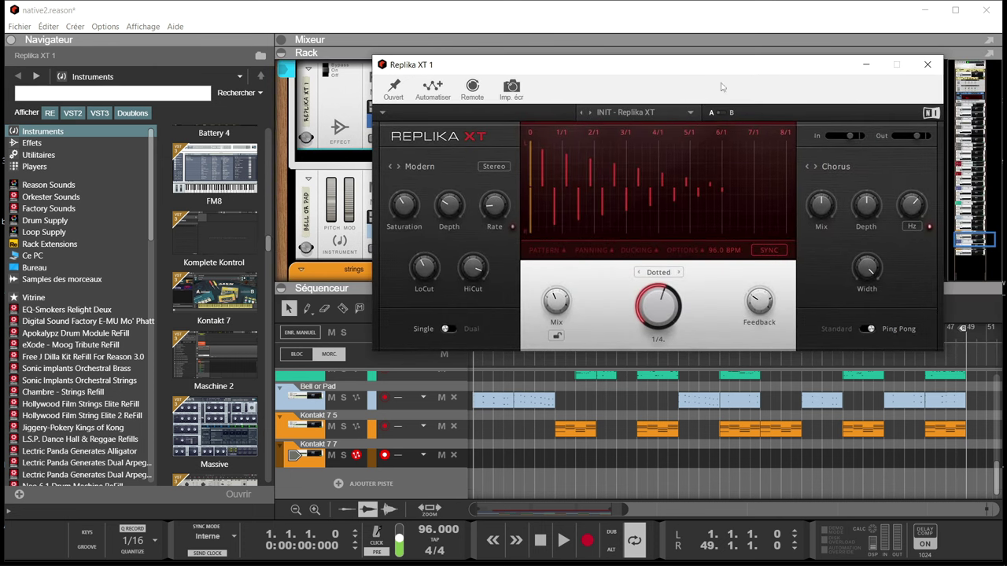
pyautogui.click(928, 67)
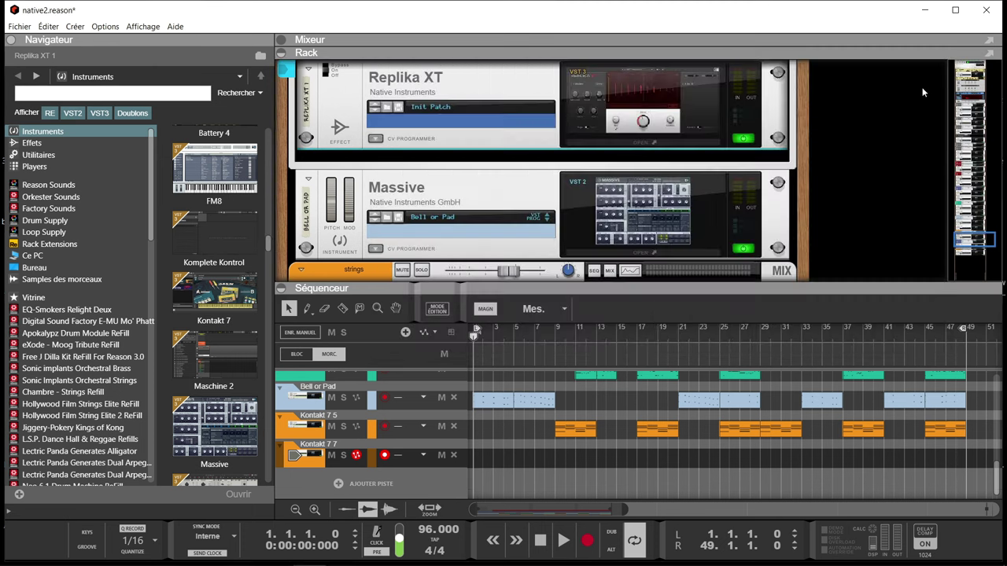
# View the goute d'eau, music box2 and Violins 1 instruments loaded in Kontakt 7 5, and close its window
pyautogui.scroll(-5, 911, 108)
pyautogui.click(647, 180)
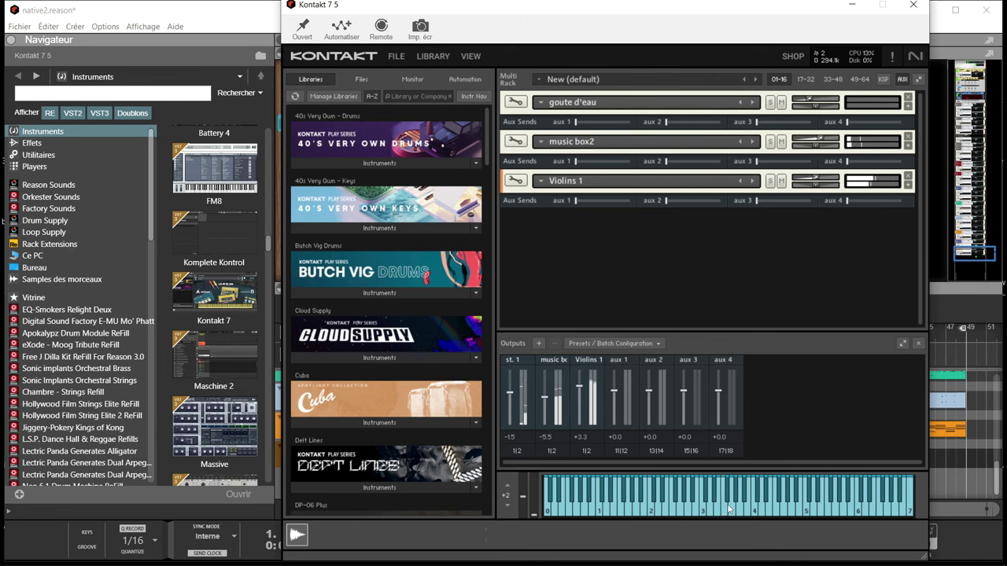
pyautogui.click(912, 7)
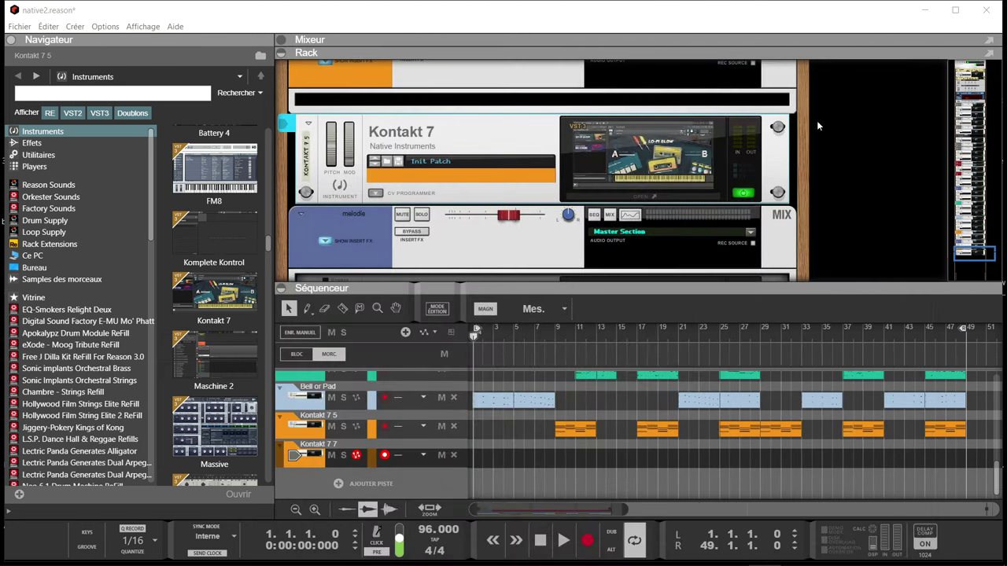
# View the settings of the bx_opto compressor inserted on the melodie bus, and close its window
pyautogui.scroll(-2, 815, 121)
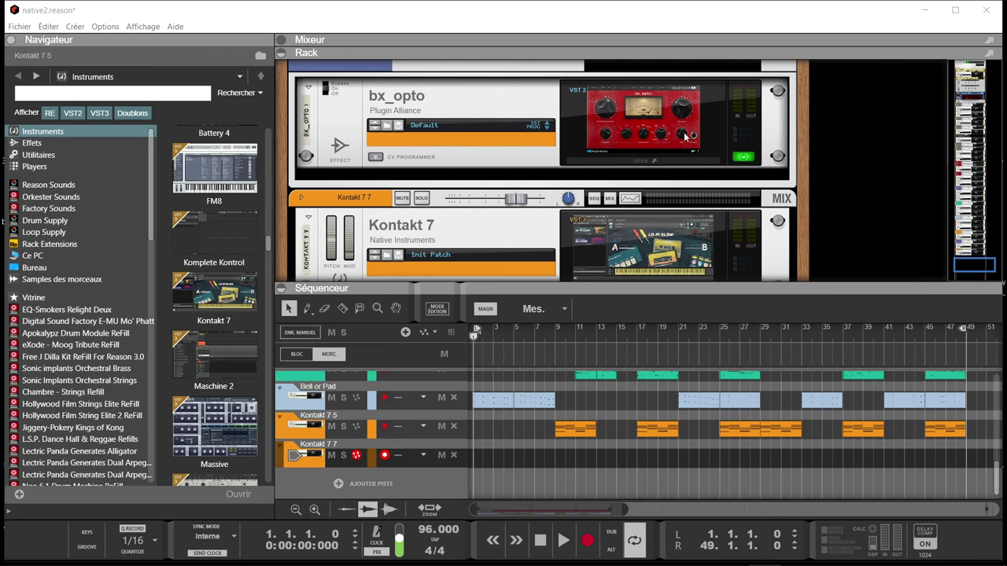
pyautogui.click(684, 137)
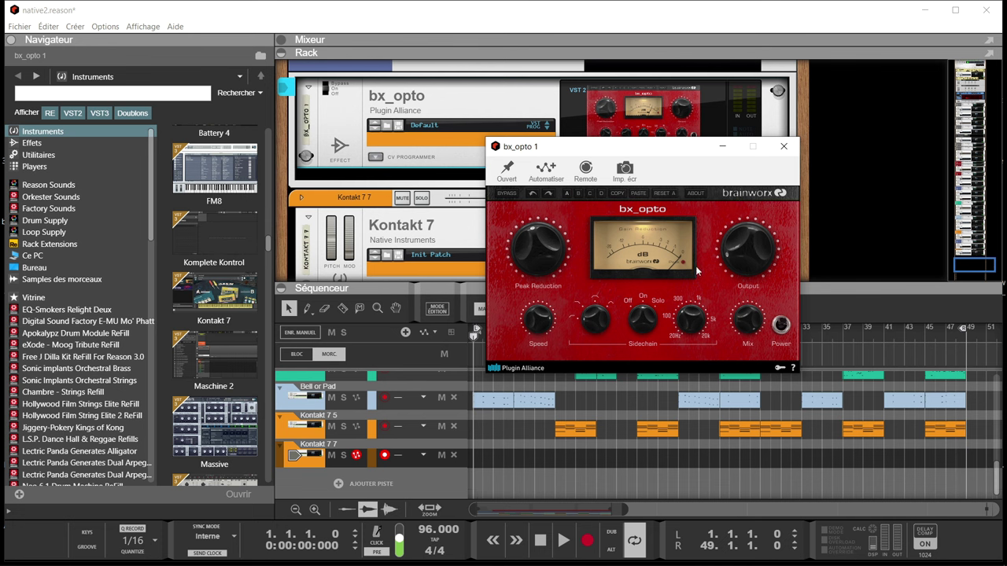
pyautogui.click(783, 146)
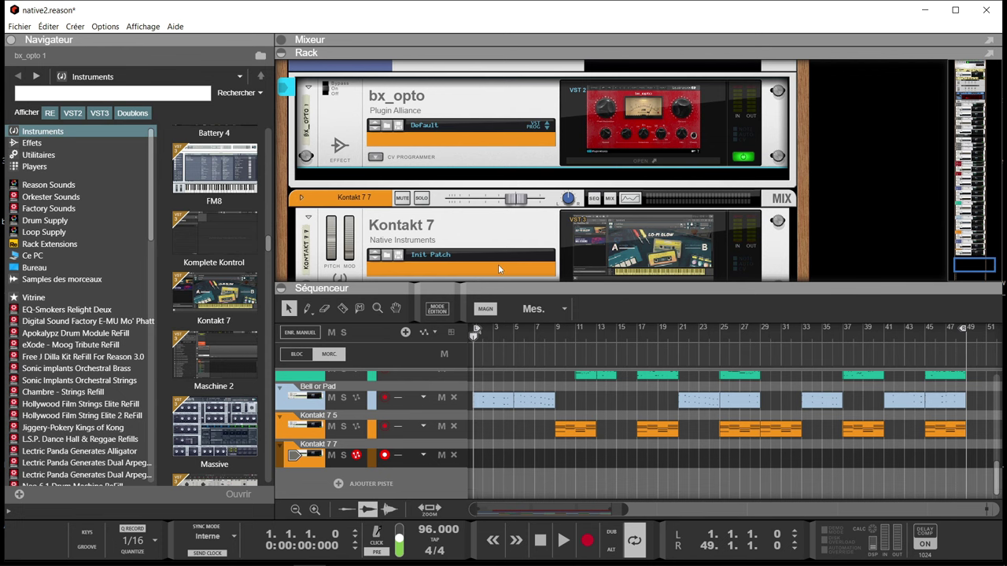
# Collapse the rack to show the full sequencer, and play the song from the start to about bar 26
pyautogui.click(281, 53)
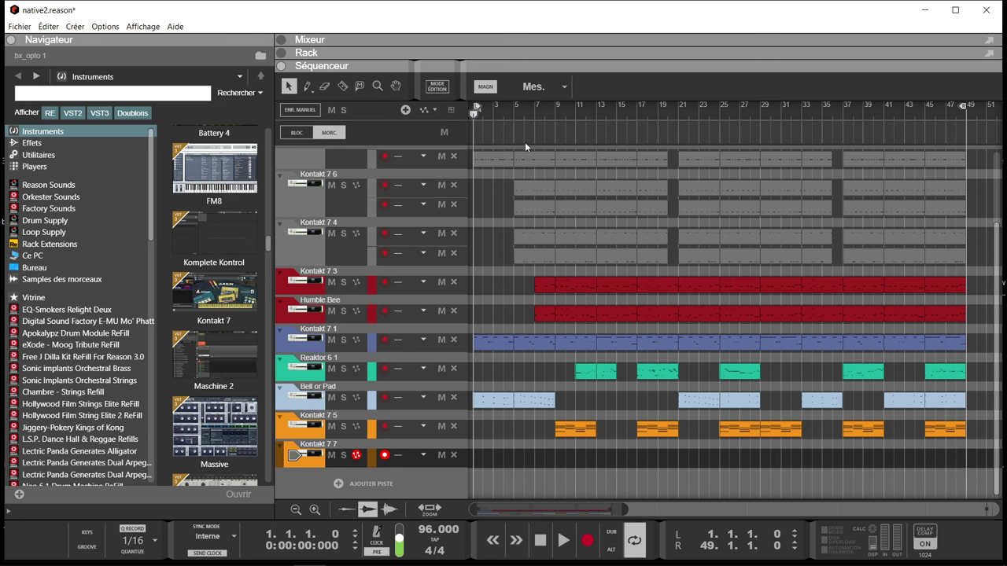
pyautogui.press('space')
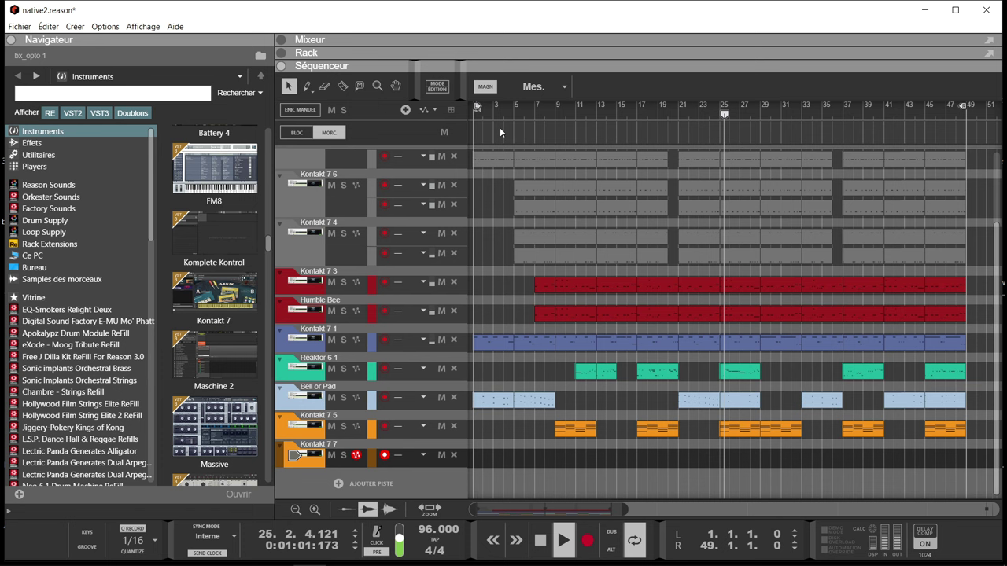
pyautogui.press('space')
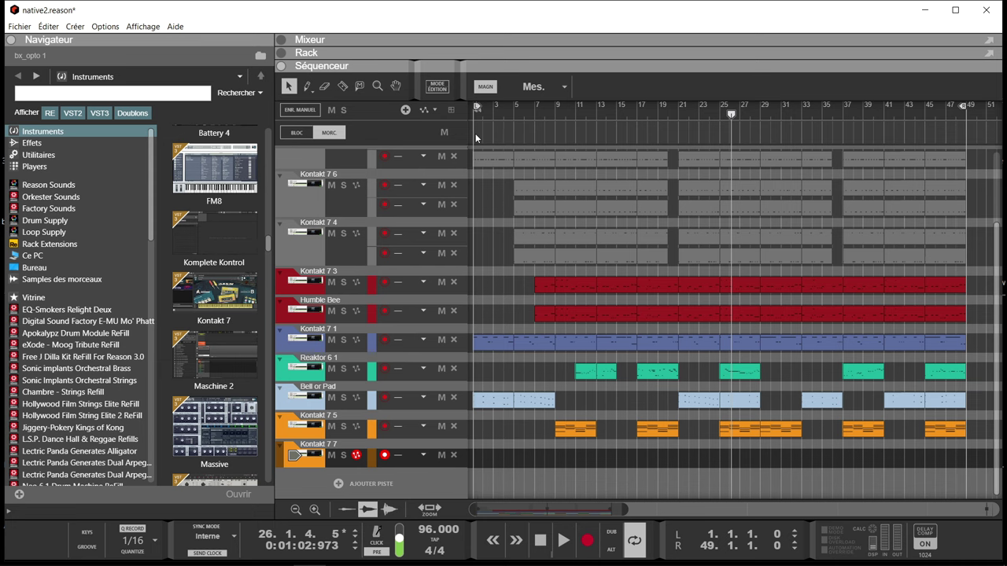
# Expand the rack again, open the empty Kontakt 7 7 instrument, and reposition its window
pyautogui.click(285, 54)
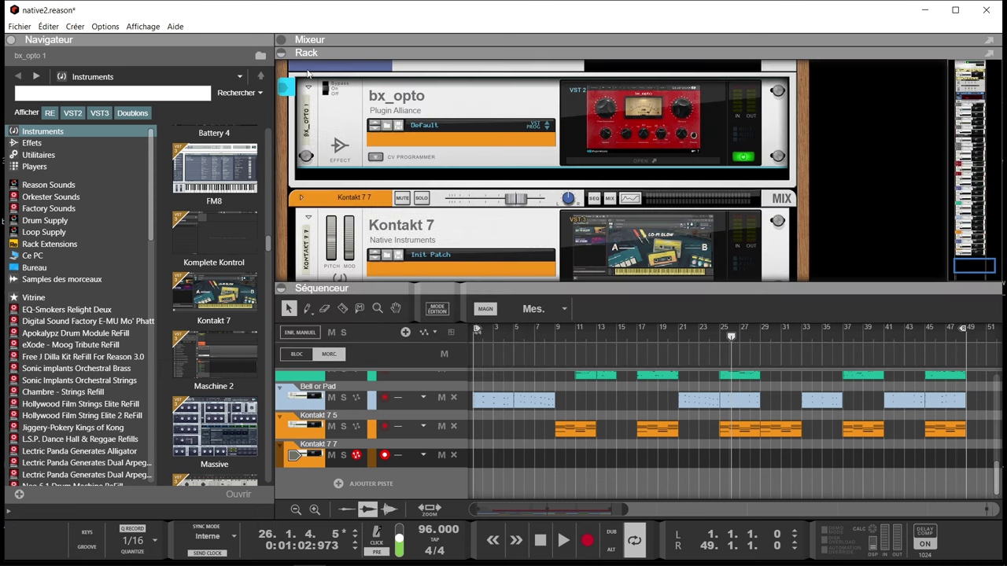
pyautogui.scroll(-2, 409, 75)
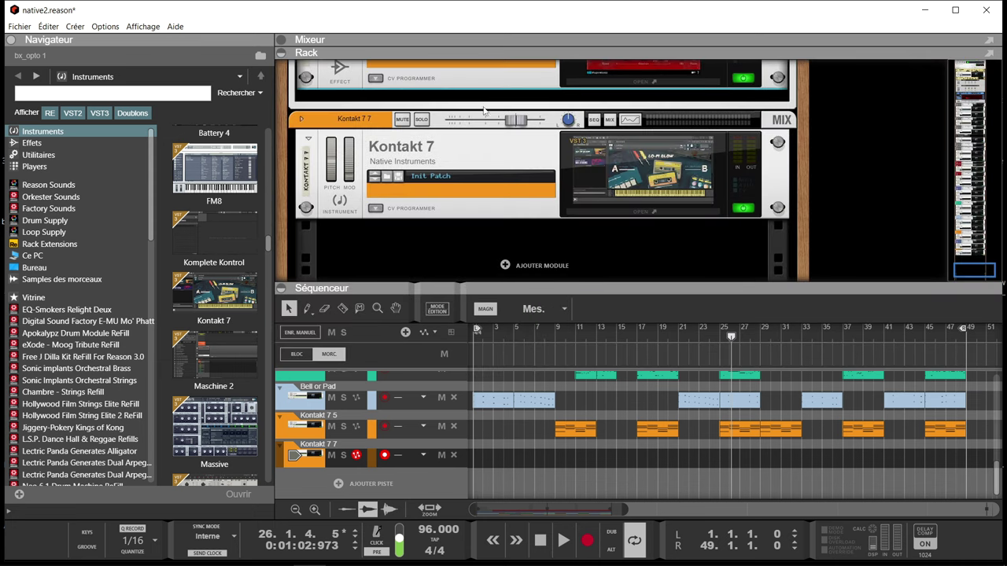
pyautogui.click(625, 165)
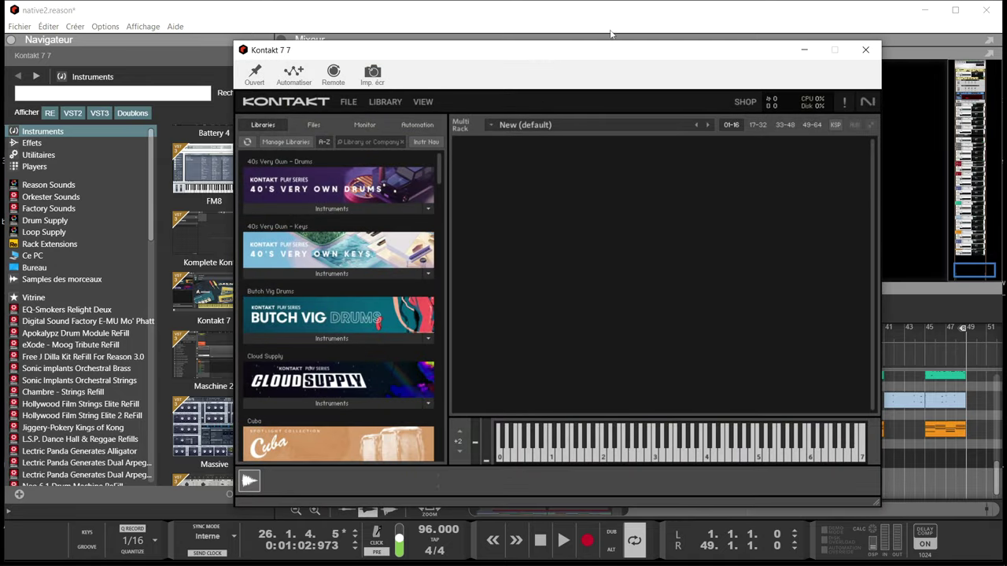
pyautogui.moveTo(605, 58); pyautogui.dragTo(663, 34)
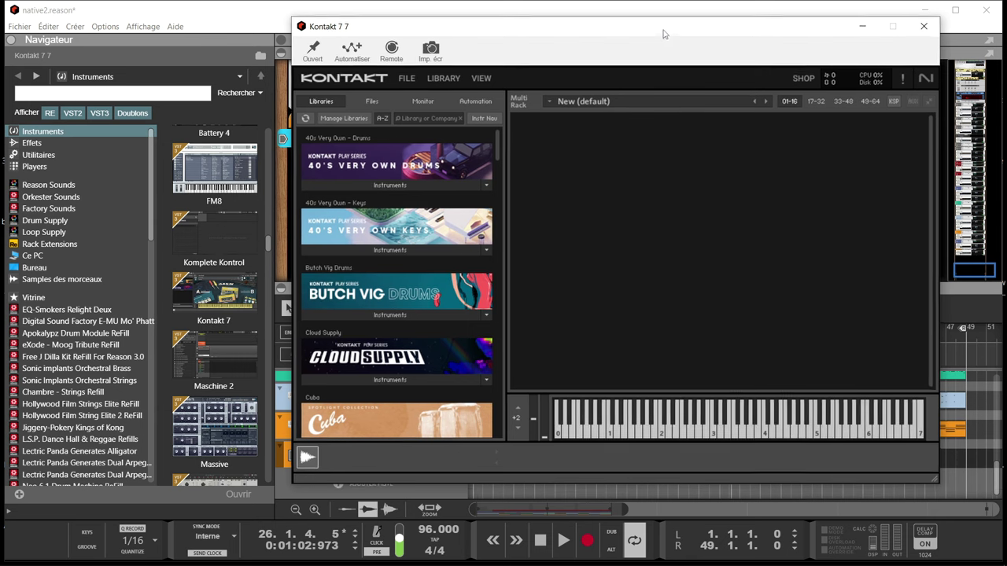
# Browse Kontakt's files to the 808 folder inside ONE SHOT PACK ABC VOL1
pyautogui.click(371, 103)
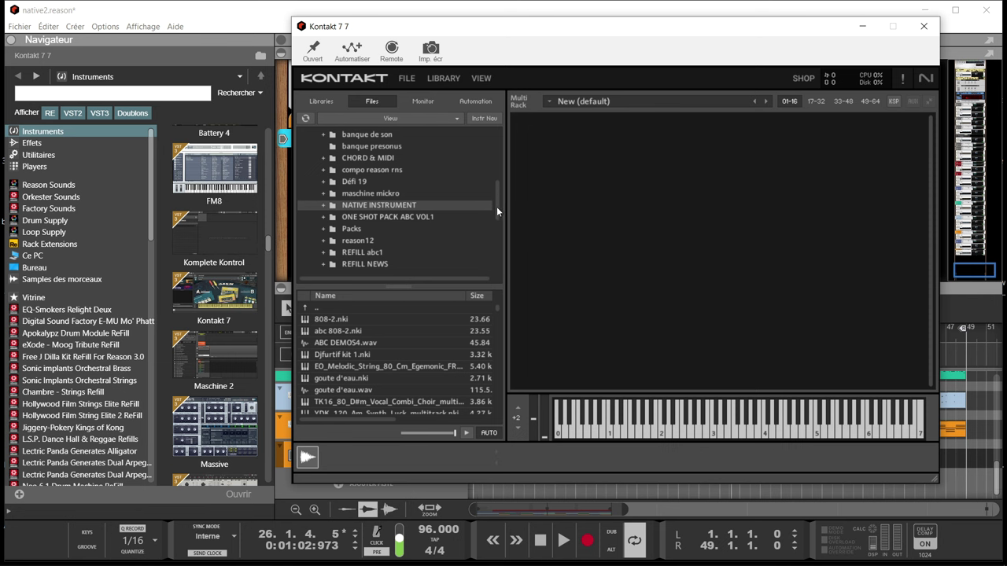
pyautogui.click(405, 218)
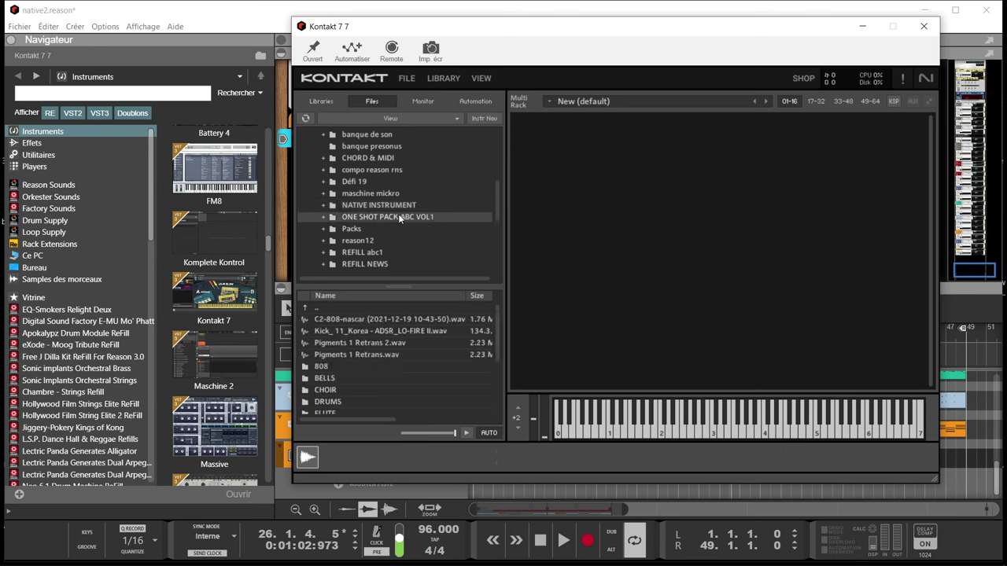
pyautogui.click(325, 217)
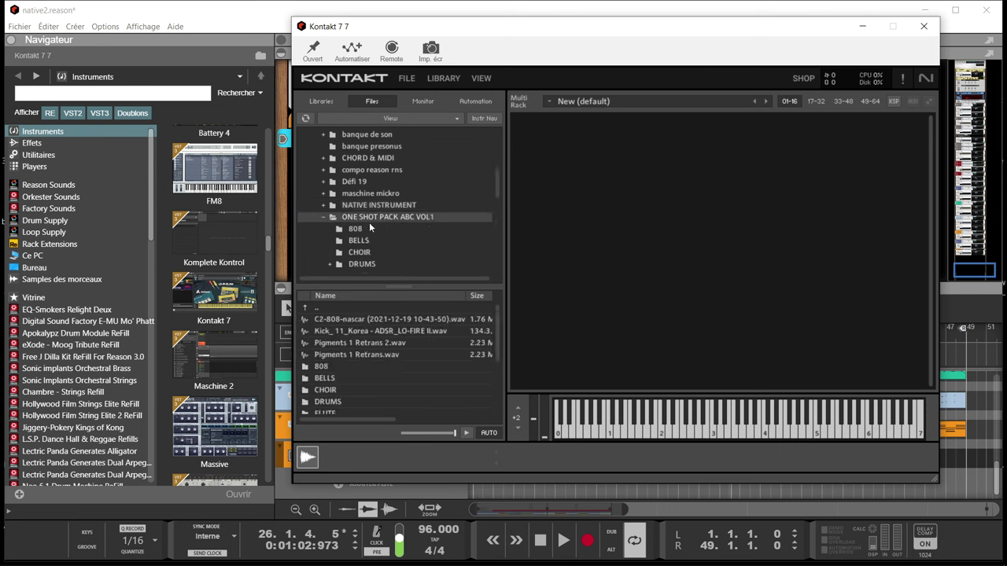
pyautogui.click(355, 229)
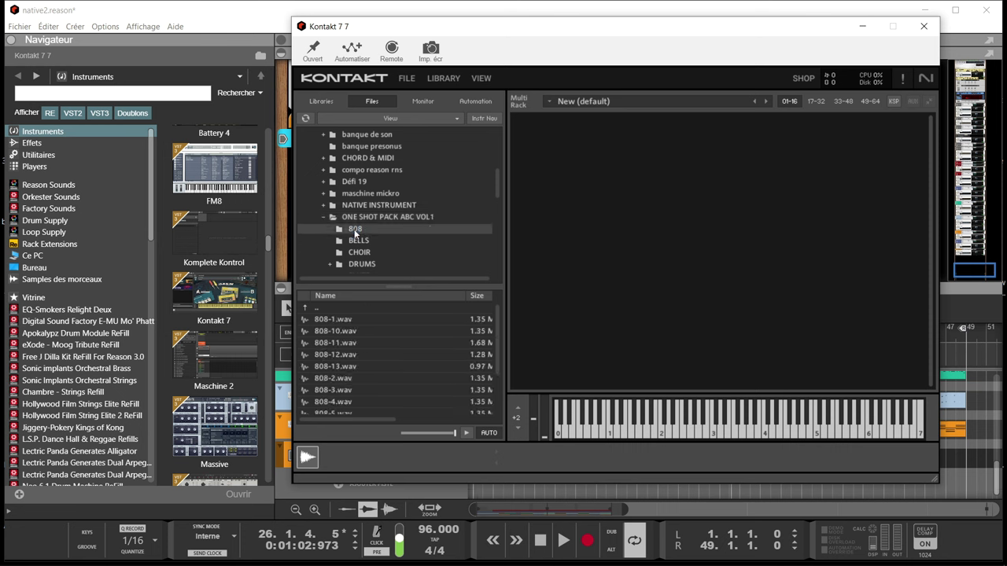
# Preview the 808 samples in turn, from 808-1.wav through 808-10 to 808-13 and 808-2.wav
pyautogui.scroll(-1, 438, 233)
pyautogui.scroll(-1, 400, 329)
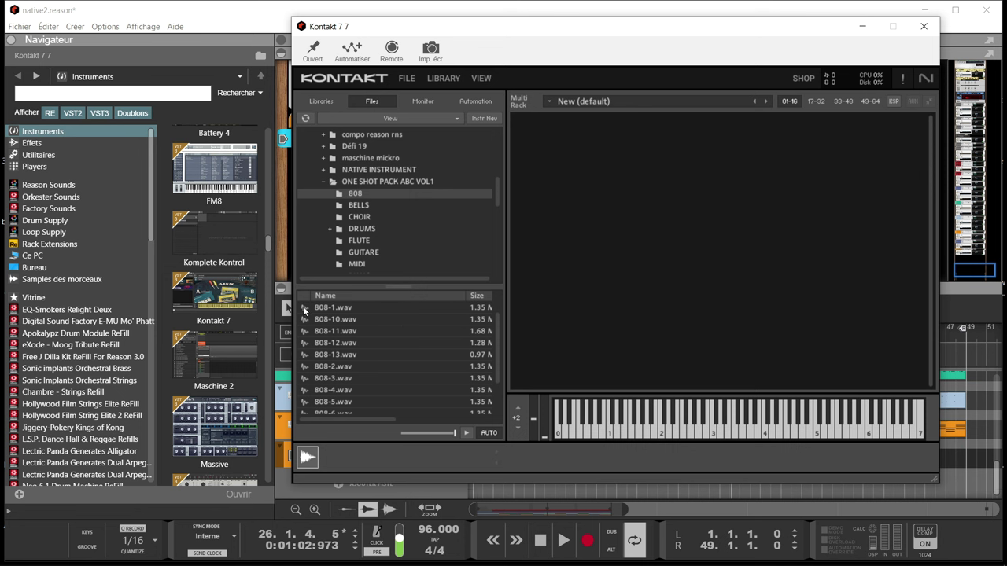
pyautogui.click(305, 312)
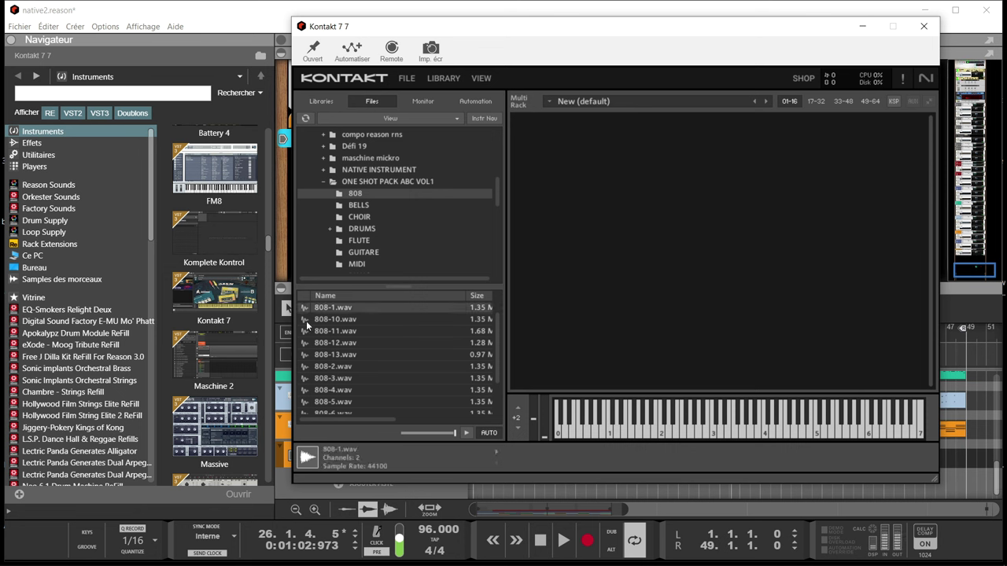
pyautogui.click(306, 320)
pyautogui.click(304, 331)
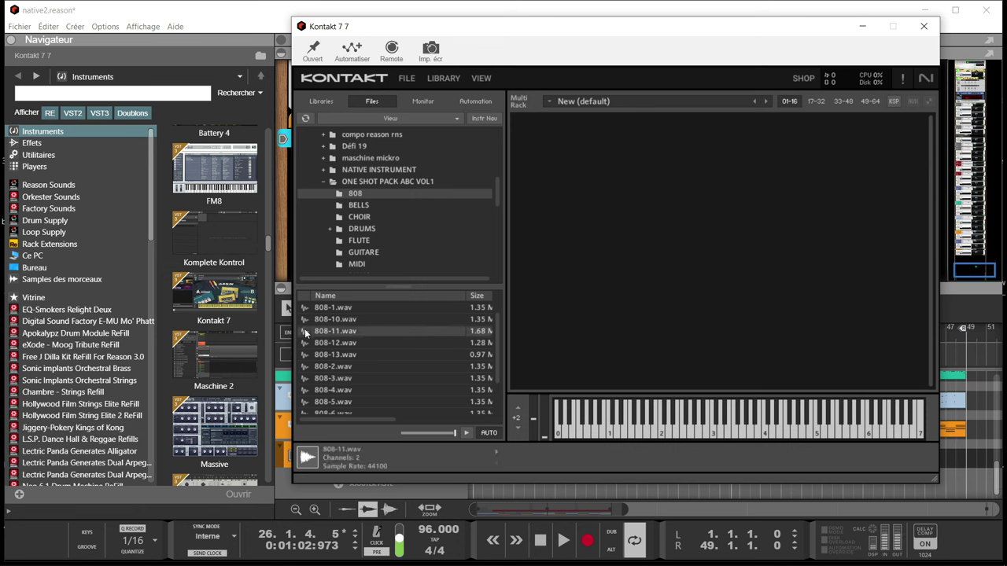
pyautogui.click(305, 346)
pyautogui.click(306, 355)
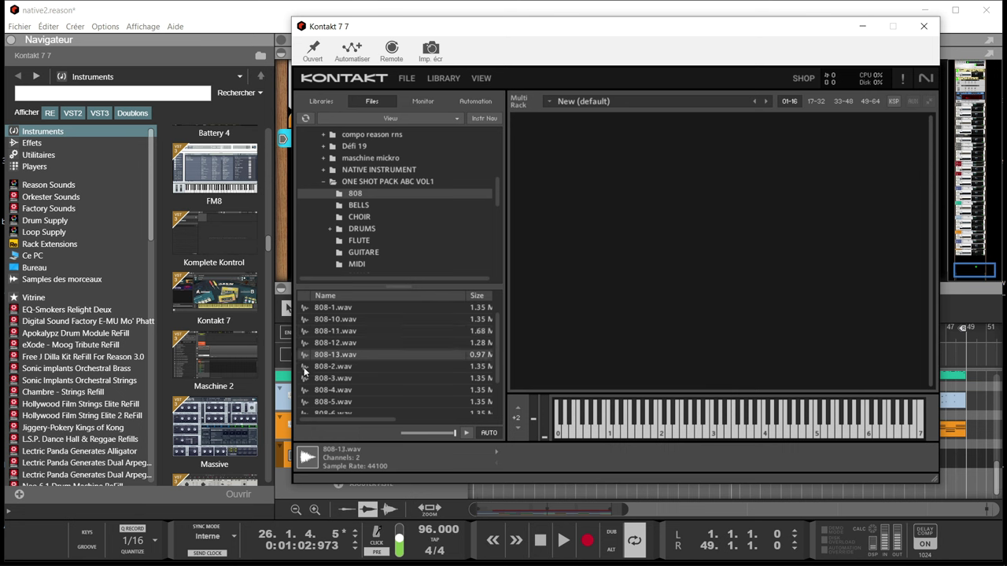
pyautogui.click(304, 370)
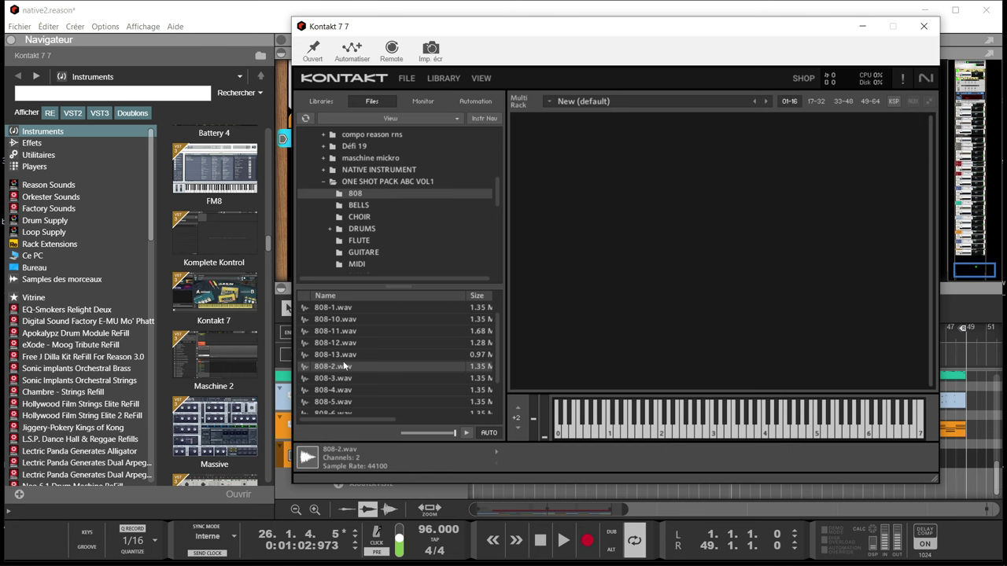
# Load 808-2.wav into the empty Kontakt rack as a new instrument and show its sample zone in the Mapping Editor
pyautogui.moveTo(334, 365); pyautogui.dragTo(602, 192)
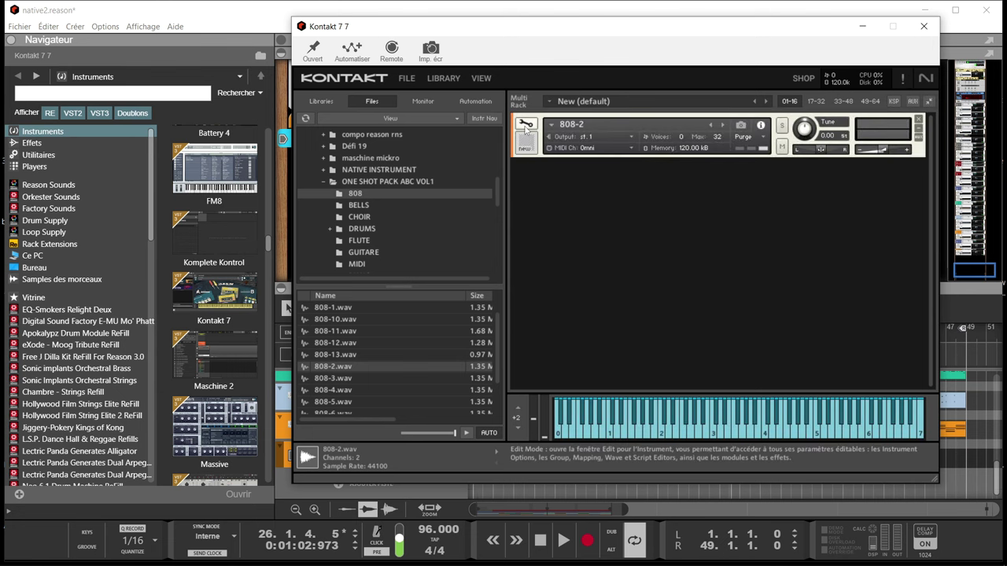
pyautogui.click(526, 128)
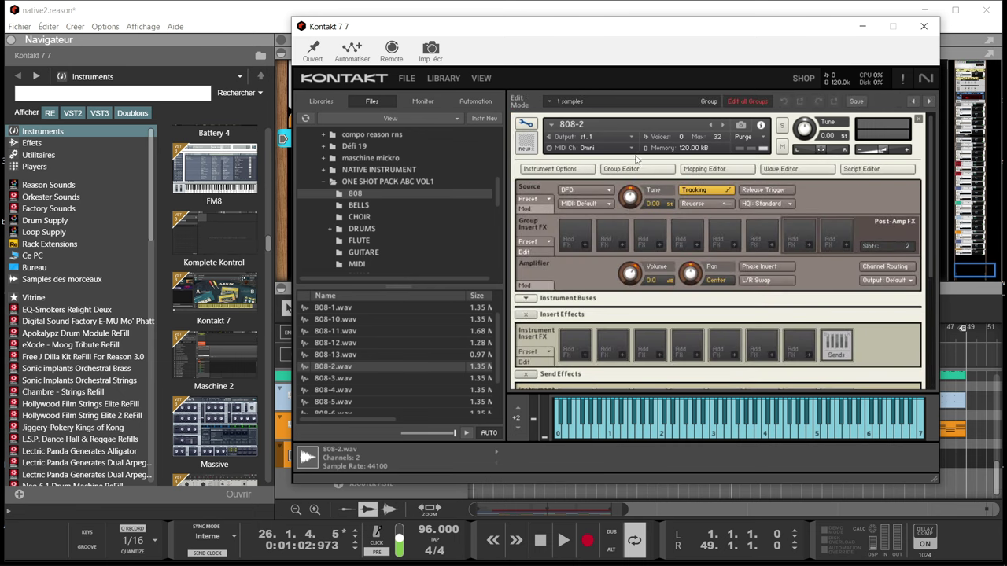
pyautogui.click(713, 170)
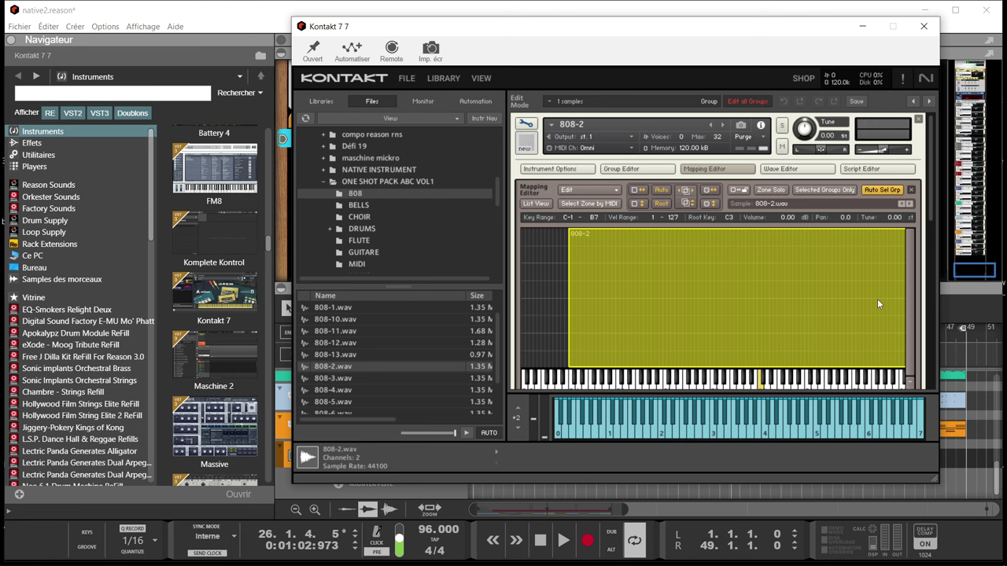
# Open the 808-2 instrument's Script Editor and load the factory Performance script Unisono - Portamento into the first slot
pyautogui.click(863, 169)
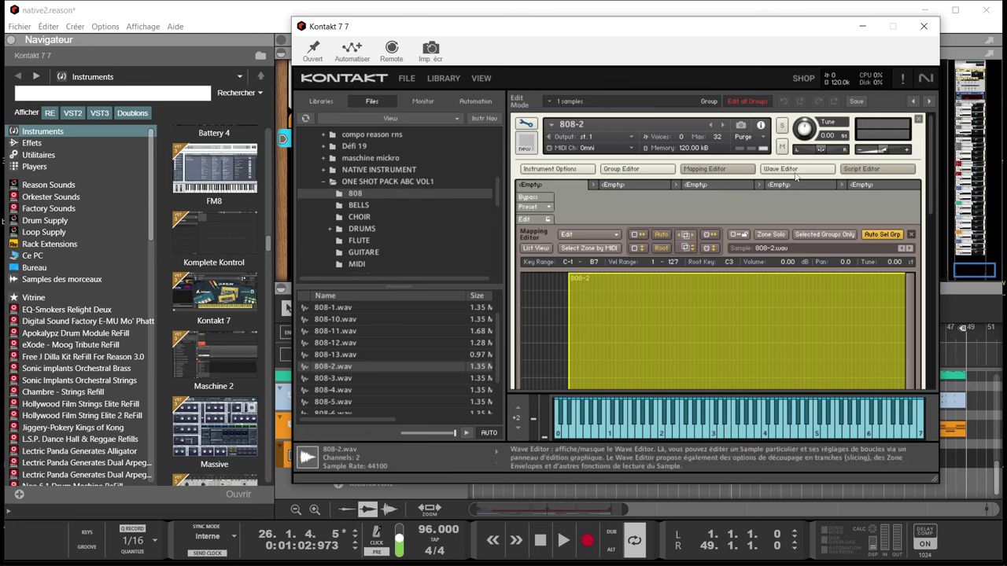
pyautogui.click(548, 209)
pyautogui.moveTo(555, 222)
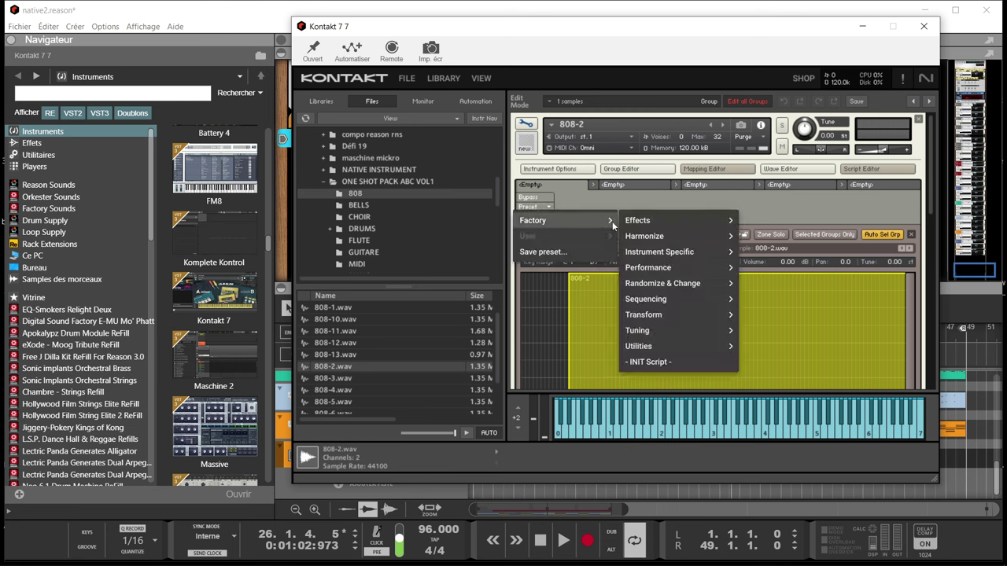
pyautogui.moveTo(645, 220)
pyautogui.moveTo(658, 268)
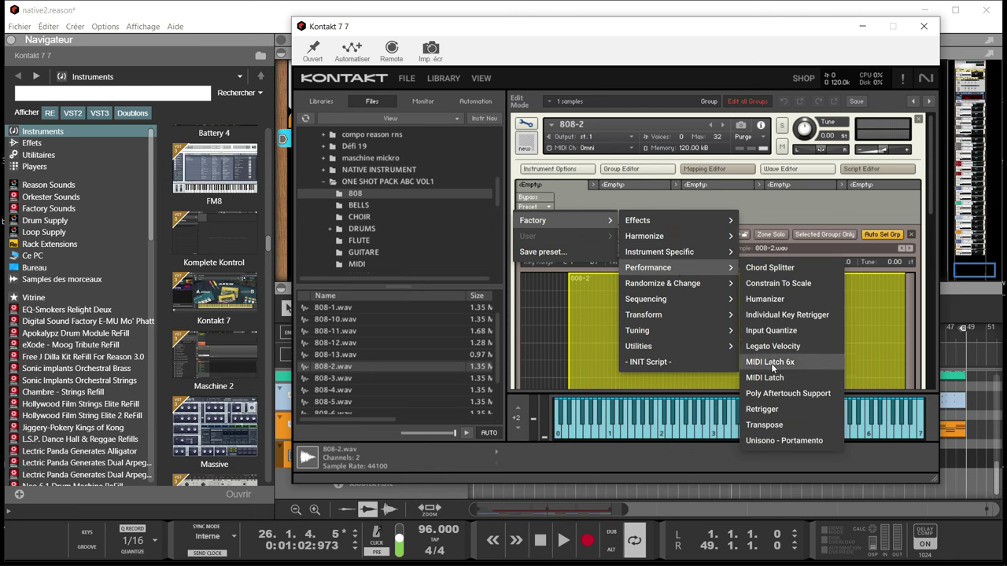
pyautogui.click(767, 439)
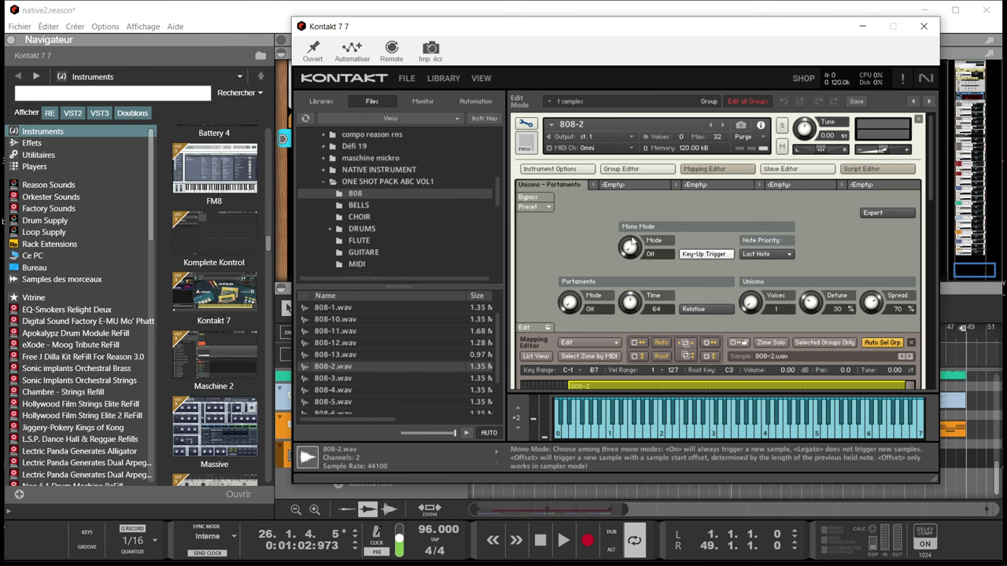
# Set the Unisono - Portamento script's mono mode to Legato, portamento mode to On and glide time to 32
pyautogui.moveTo(639, 250); pyautogui.dragTo(628, 141)
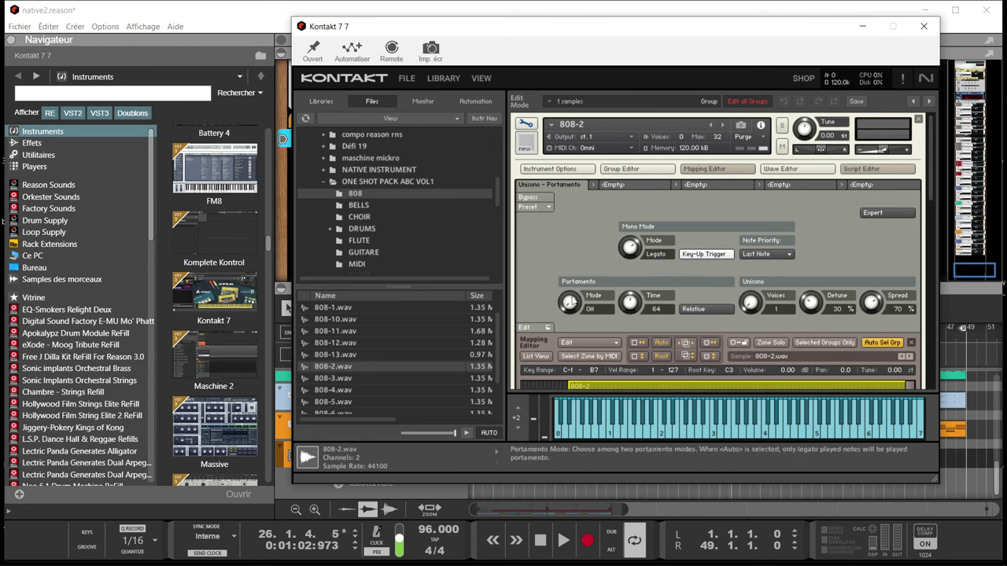
pyautogui.moveTo(571, 304); pyautogui.dragTo(572, 291)
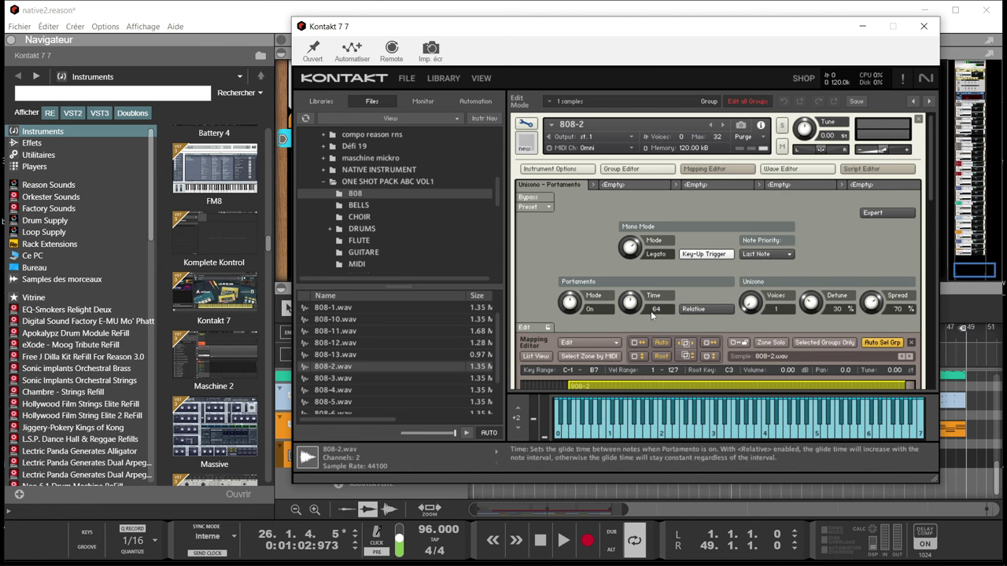
pyautogui.moveTo(639, 301); pyautogui.dragTo(603, 344)
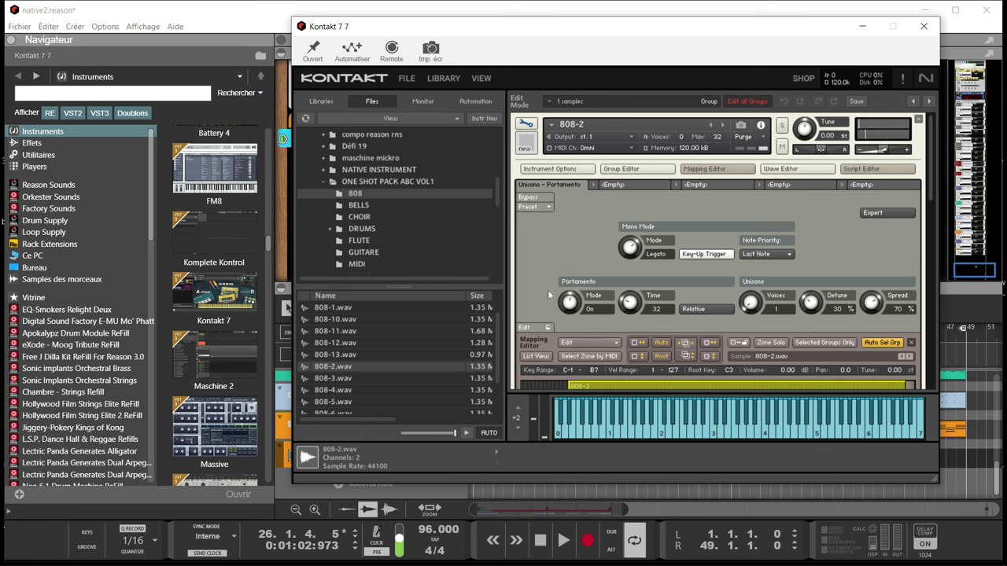
pyautogui.moveTo(576, 304); pyautogui.dragTo(582, 285)
pyautogui.moveTo(585, 250); pyautogui.dragTo(562, 381)
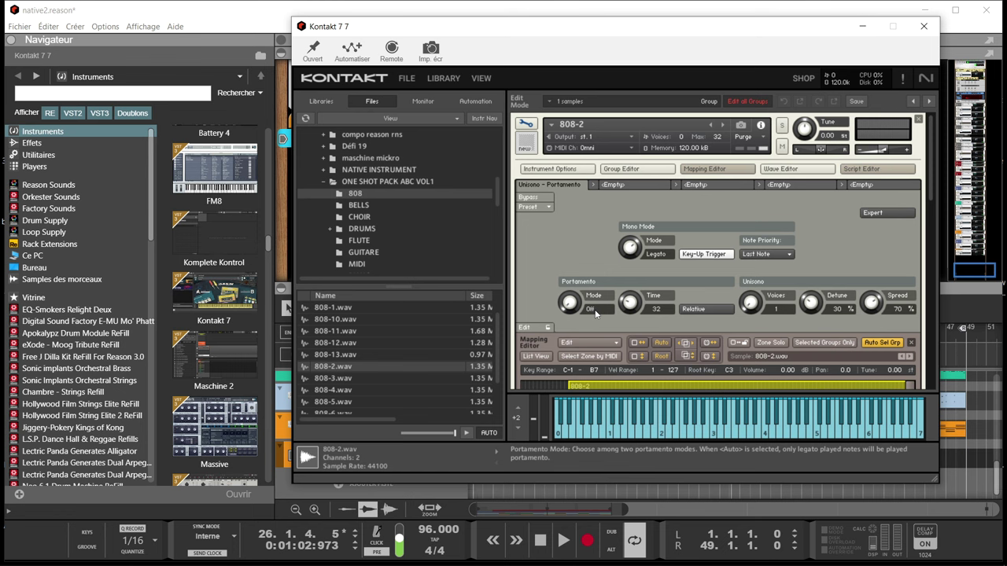
pyautogui.moveTo(569, 302); pyautogui.dragTo(570, 296)
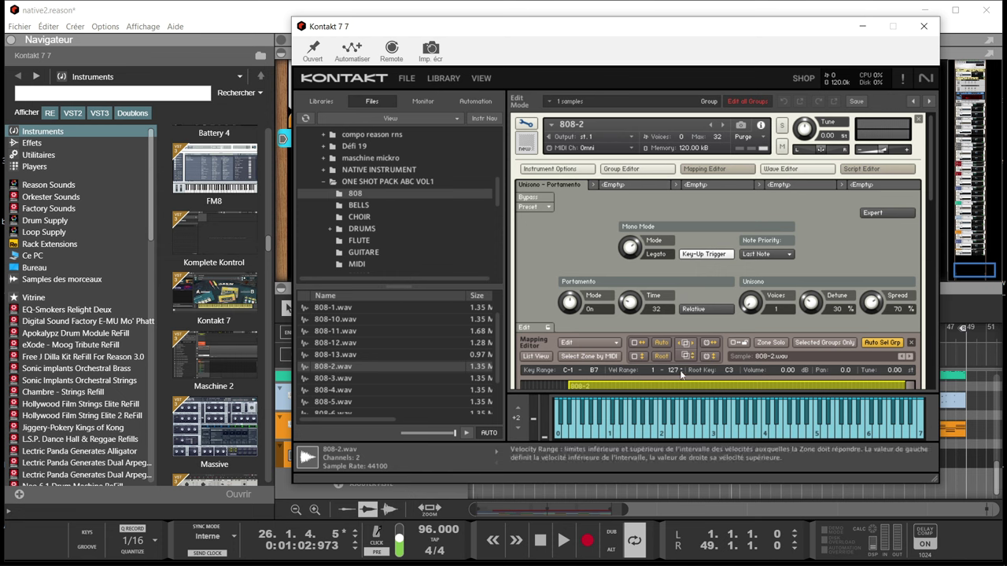
# Look through the saved .nki instruments in the NATIVE INSTRUMENT folder of the Save Instrument dialog, and cancel without saving
pyautogui.click(918, 119)
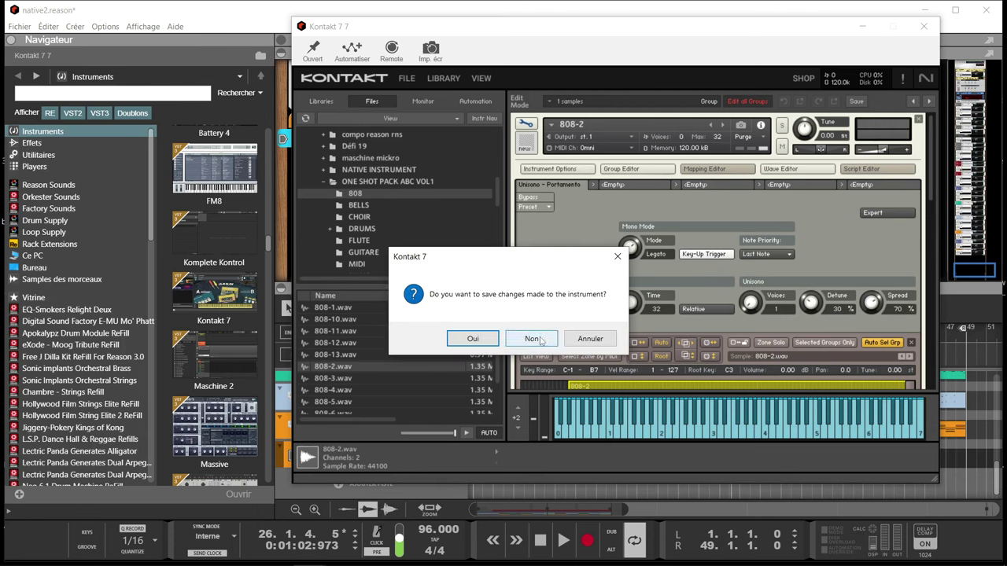
pyautogui.click(617, 257)
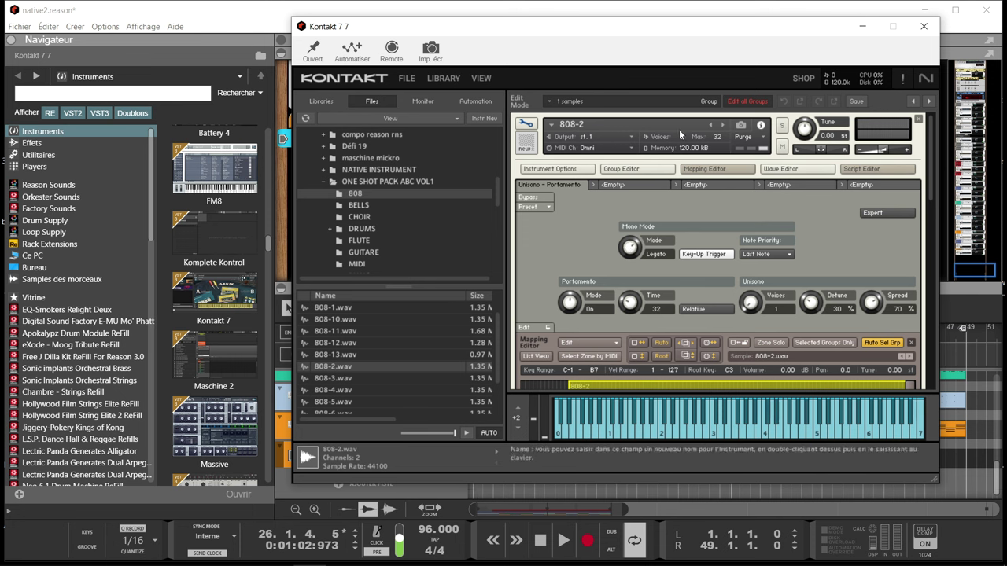
pyautogui.click(856, 101)
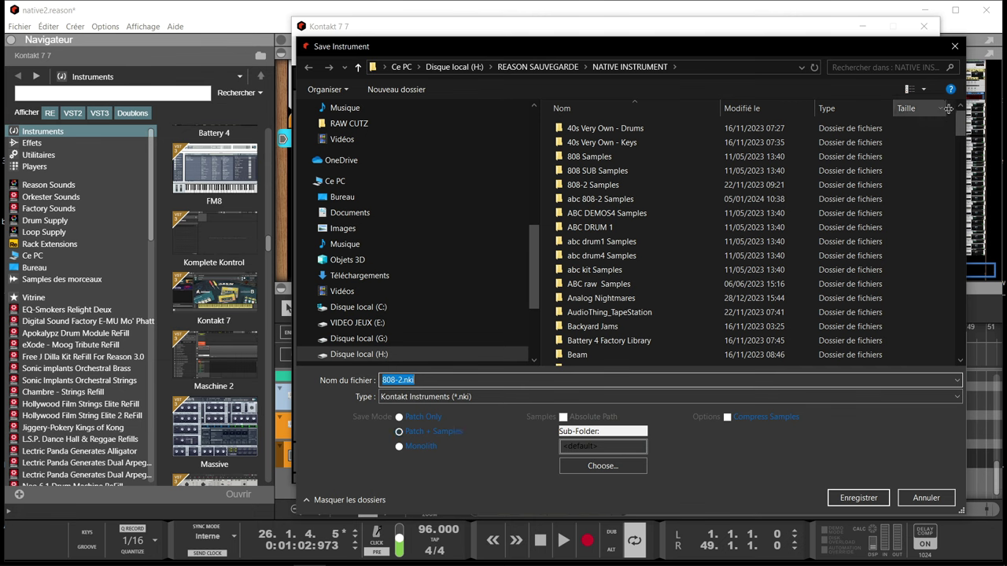
pyautogui.moveTo(960, 118); pyautogui.dragTo(958, 354)
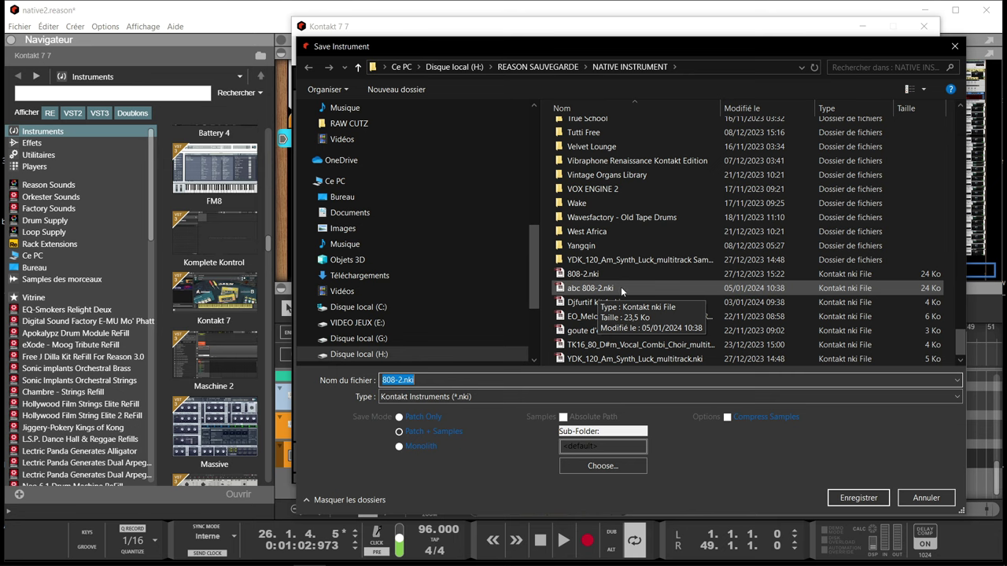
pyautogui.press('Escape')
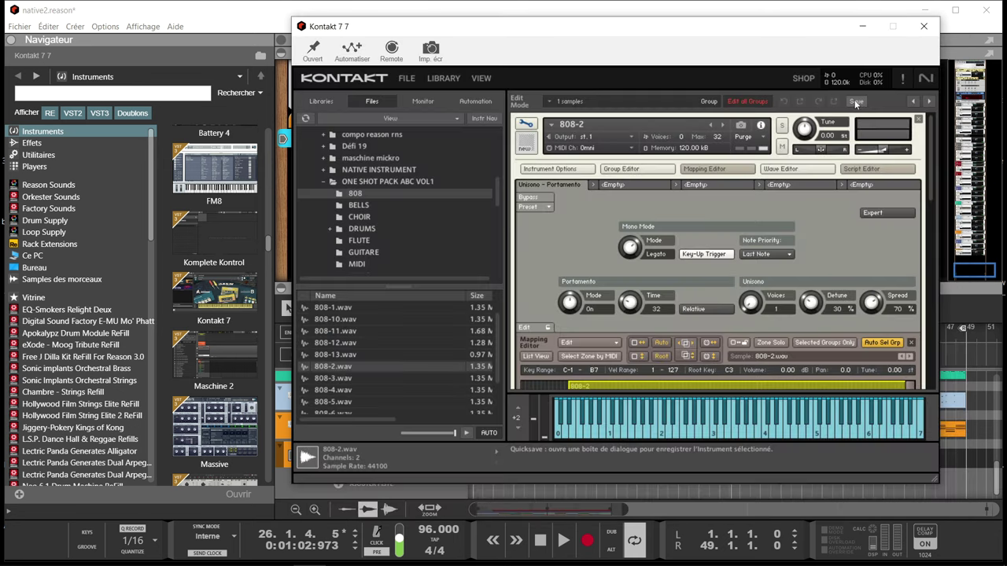
# Remove the 808-2 instrument from the rack without saving it, and open the STRING folder in the file browser
pyautogui.click(919, 119)
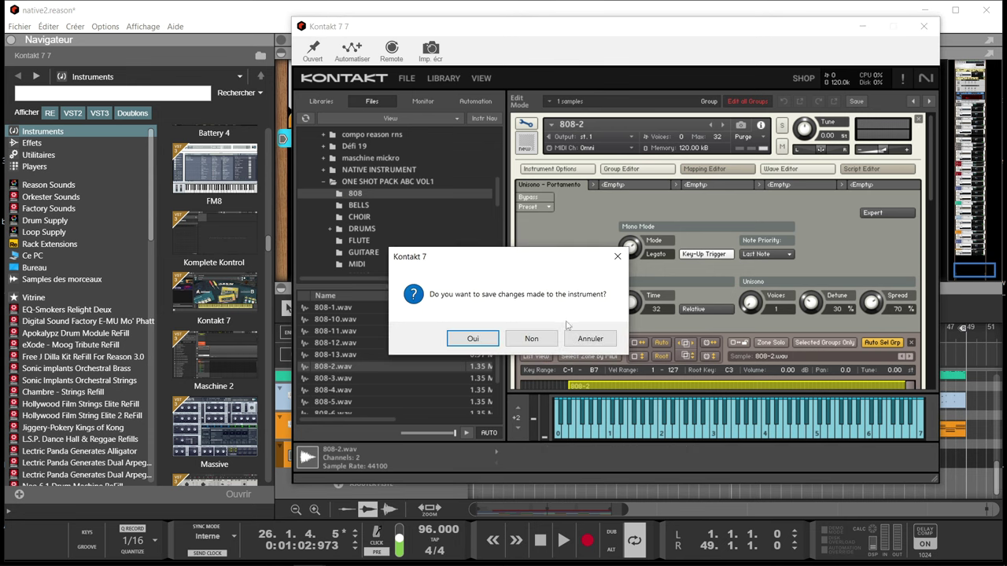
pyautogui.click(531, 339)
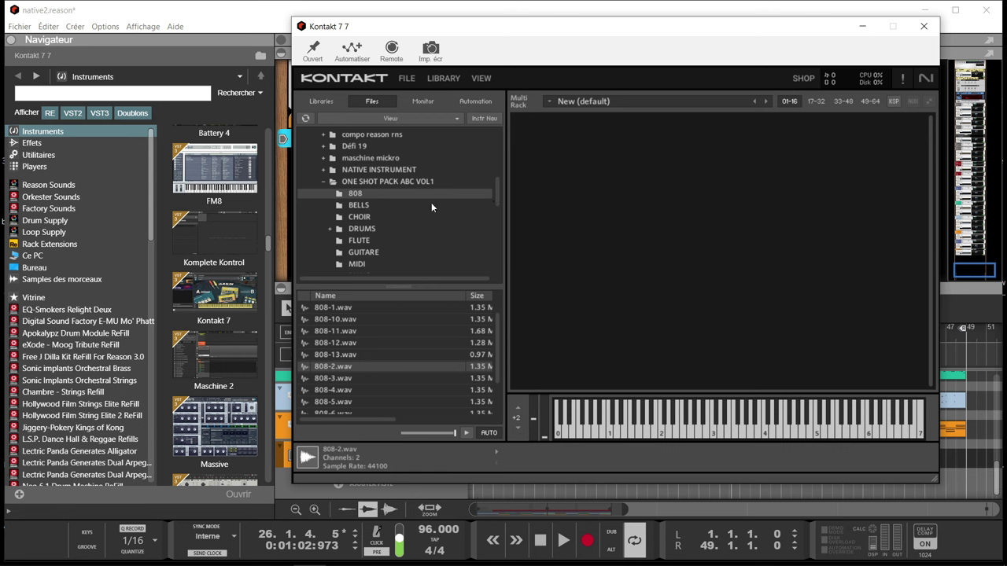
pyautogui.scroll(-3, 373, 214)
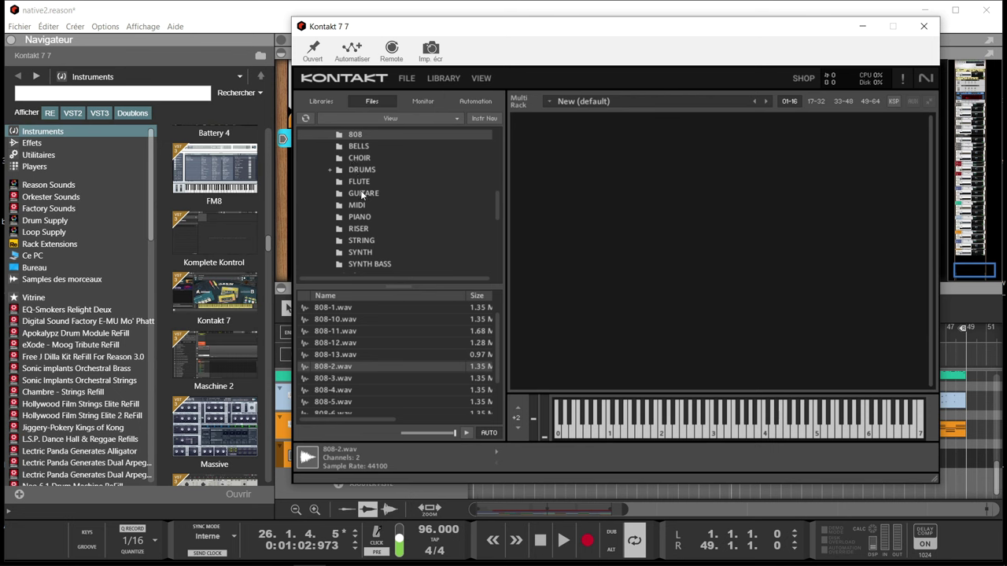
pyautogui.scroll(1, 362, 194)
pyautogui.scroll(-2, 362, 194)
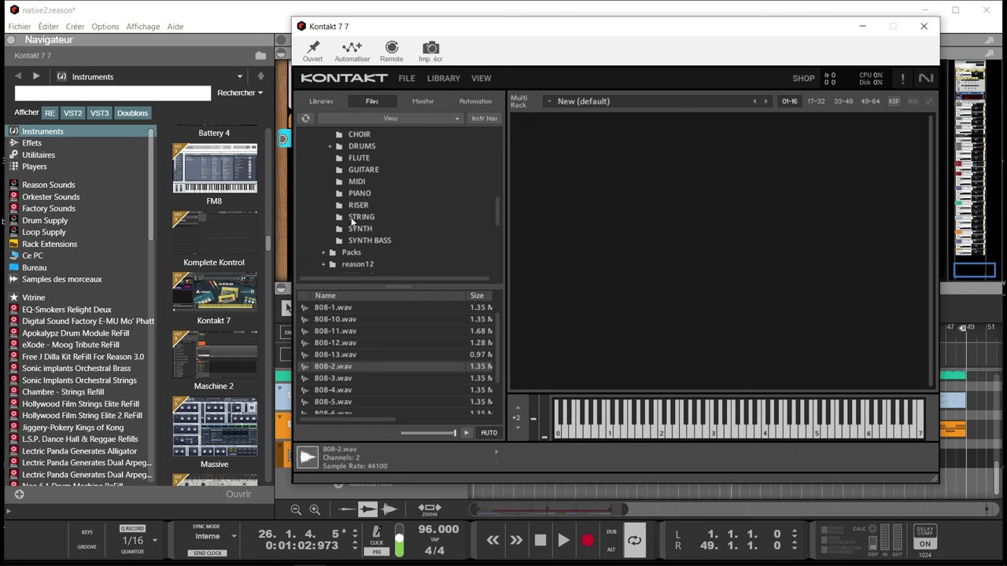
pyautogui.click(354, 218)
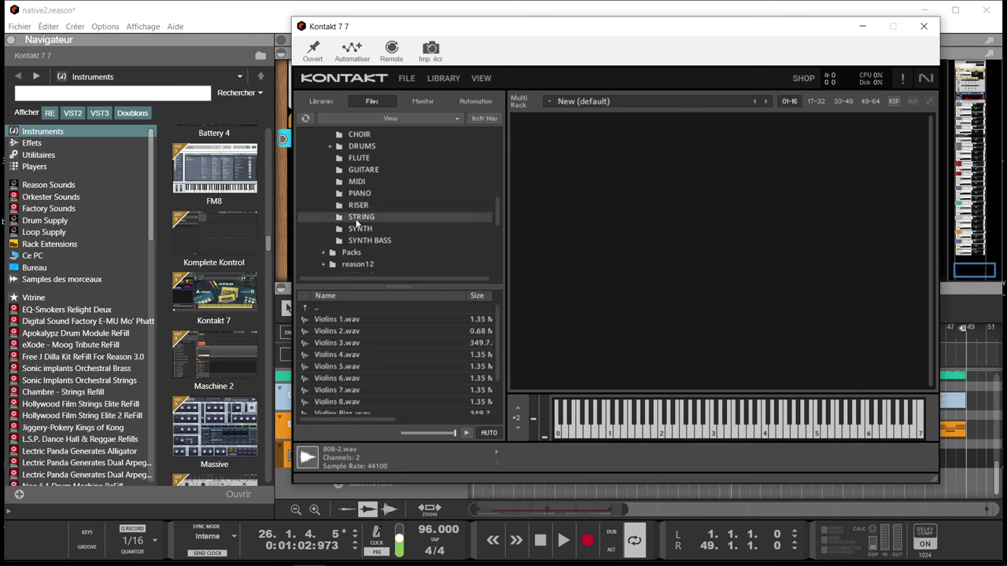
# Preview the Violins samples in the STRING folder and load Violins 1.wav into the empty rack as an instrument
pyautogui.click(305, 333)
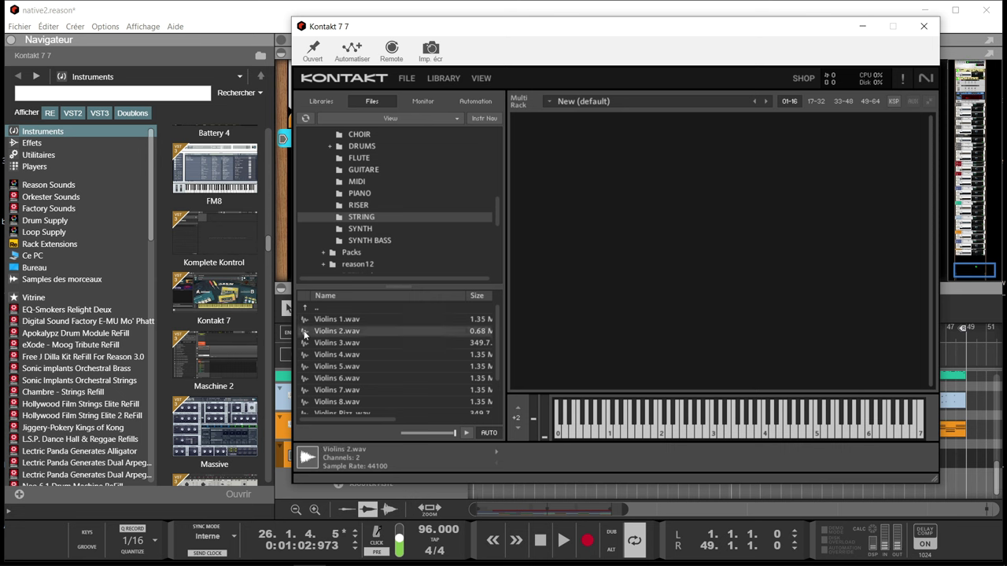
pyautogui.click(304, 341)
pyautogui.click(305, 355)
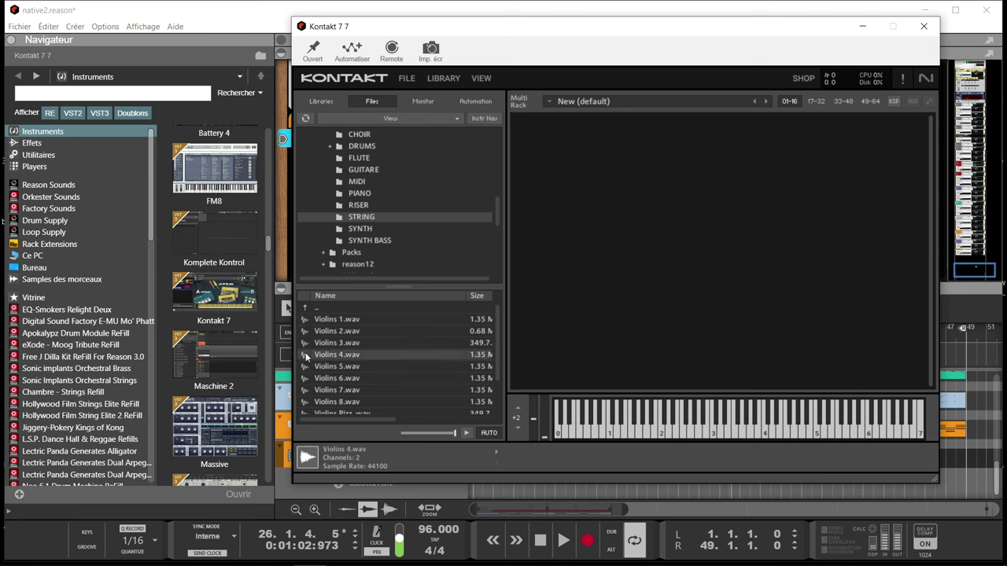
pyautogui.click(305, 378)
pyautogui.click(306, 366)
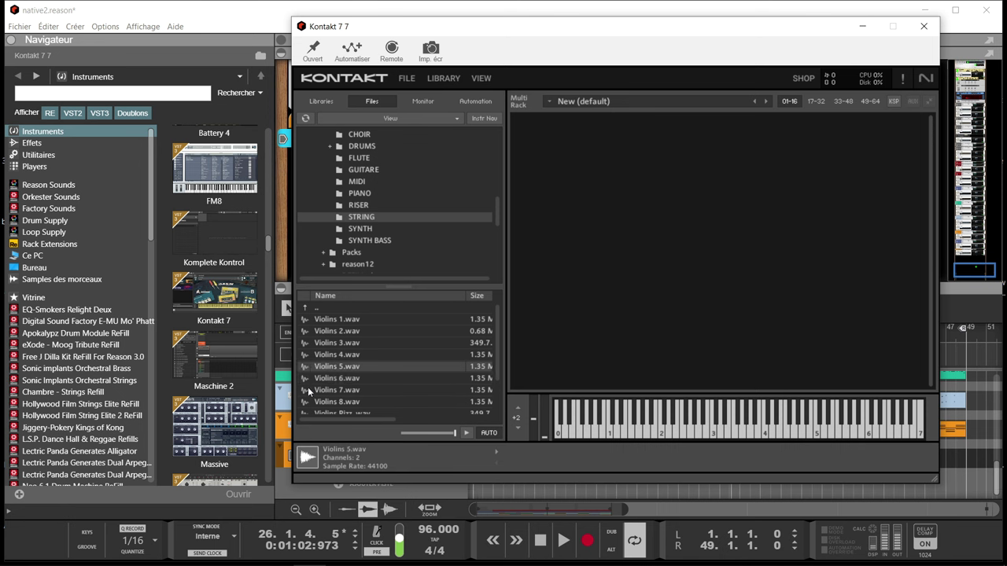
pyautogui.click(307, 390)
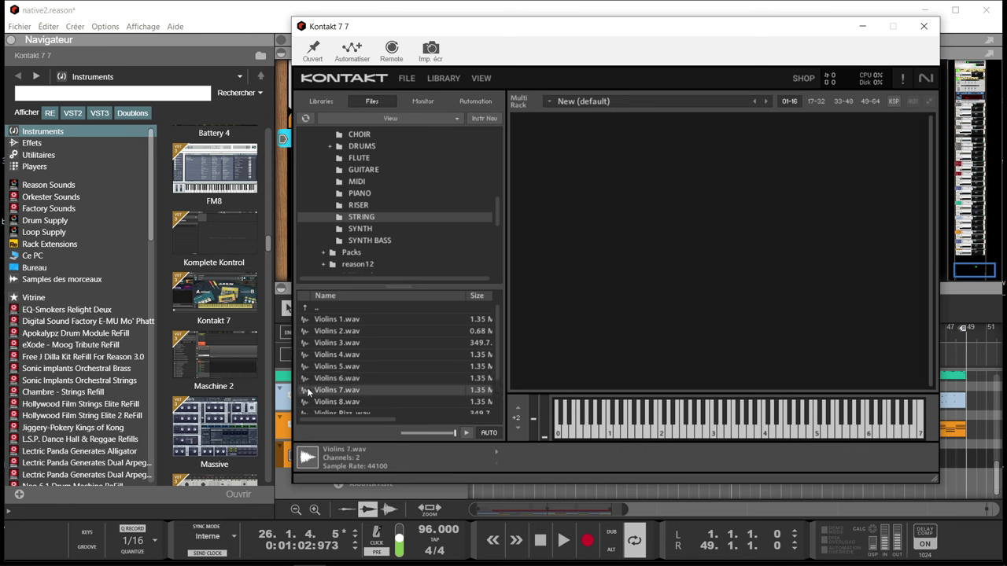
pyautogui.click(307, 320)
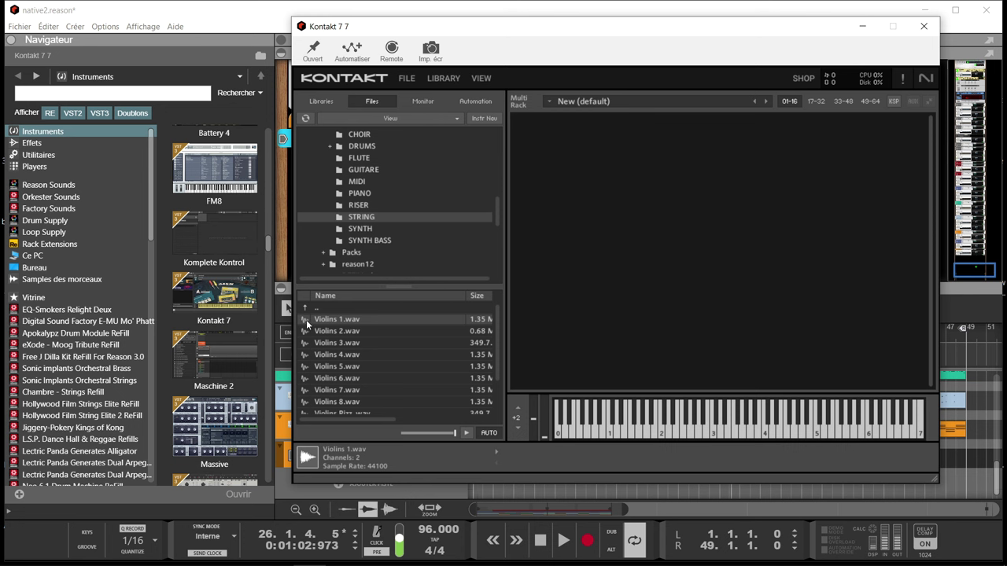
pyautogui.moveTo(306, 320); pyautogui.dragTo(636, 170)
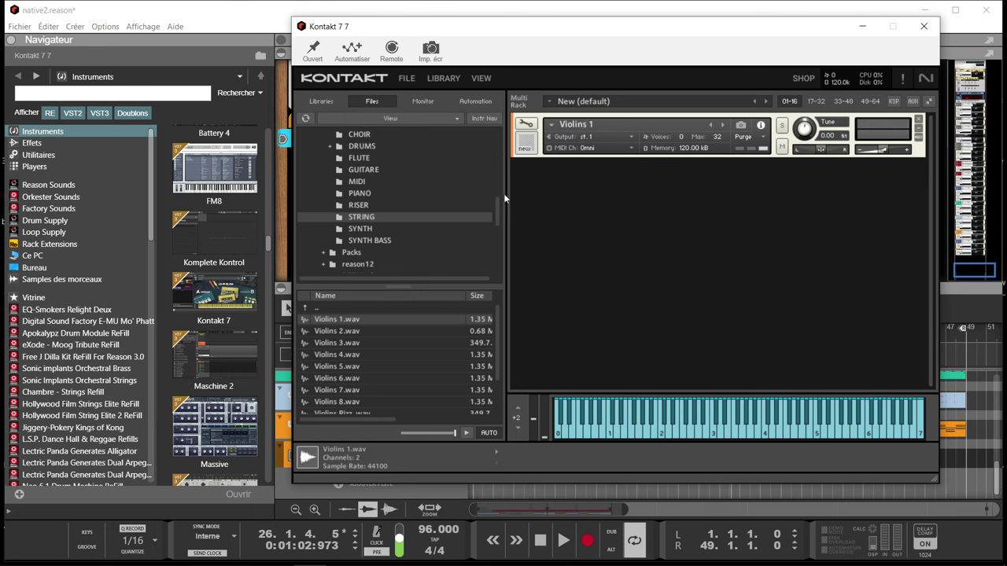
# Load Female Choir1.wav from the CHOIR folder as a second instrument below Violins 1
pyautogui.moveTo(497, 216); pyautogui.dragTo(498, 199)
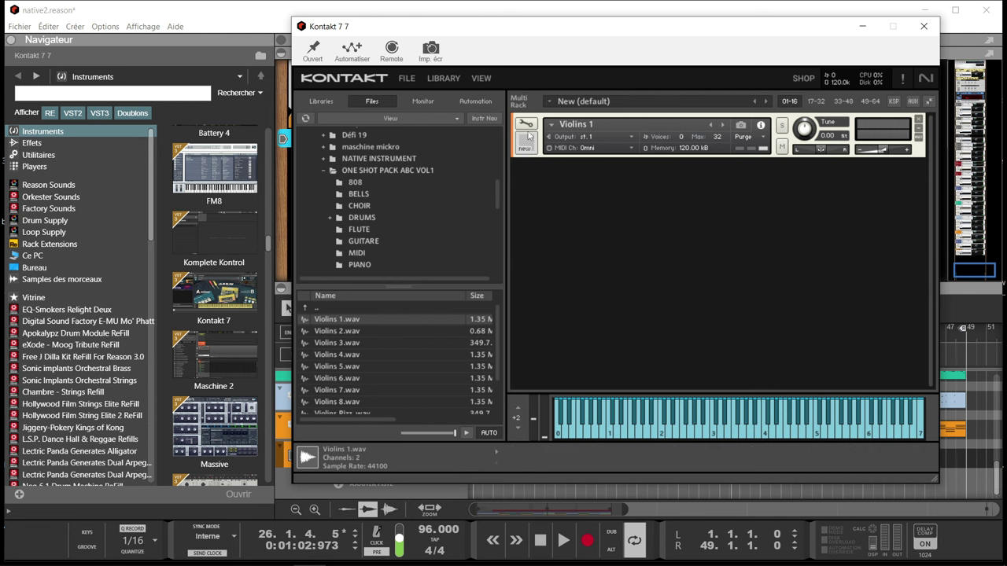
pyautogui.click(342, 206)
pyautogui.click(356, 207)
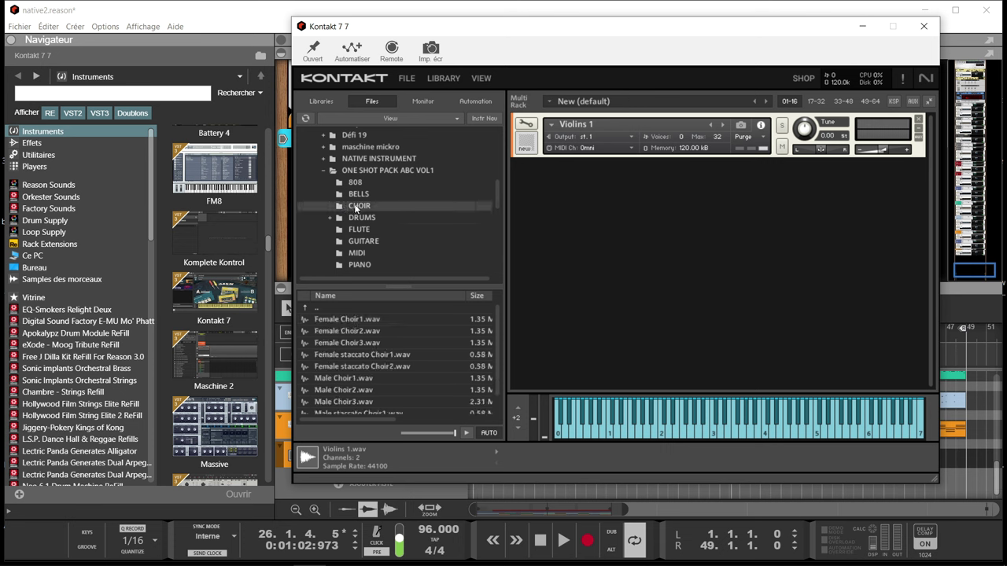
pyautogui.click(303, 320)
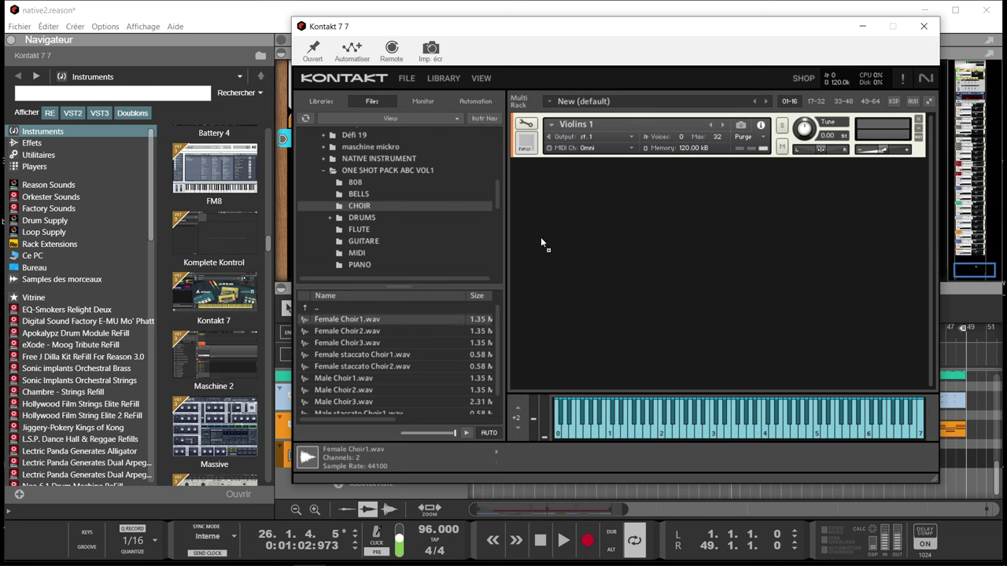
pyautogui.moveTo(593, 236); pyautogui.dragTo(593, 236)
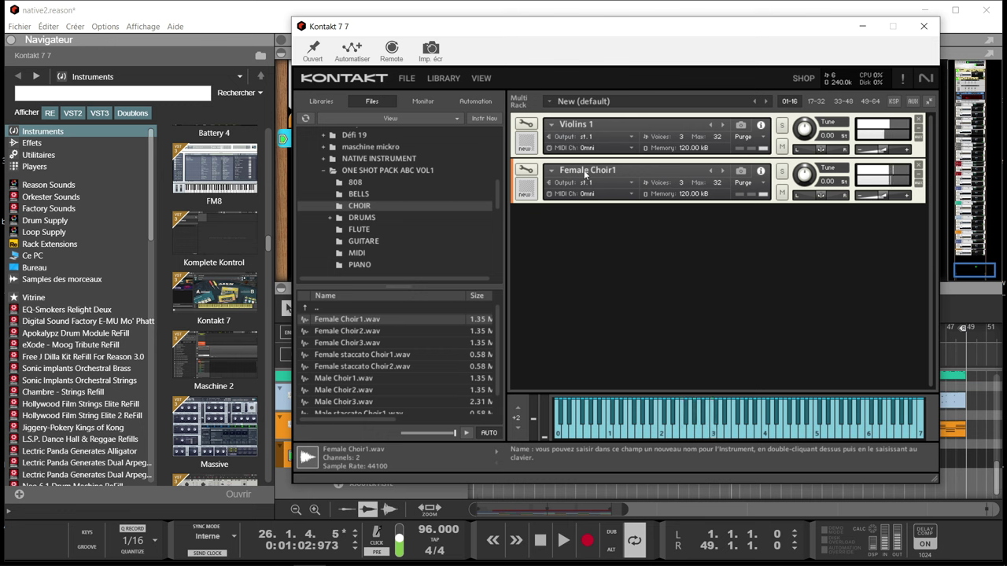
# Look through the Violins 1 instrument's edit view down to its volume envelope, and return to the rack
pyautogui.click(526, 123)
pyautogui.scroll(-5, 603, 165)
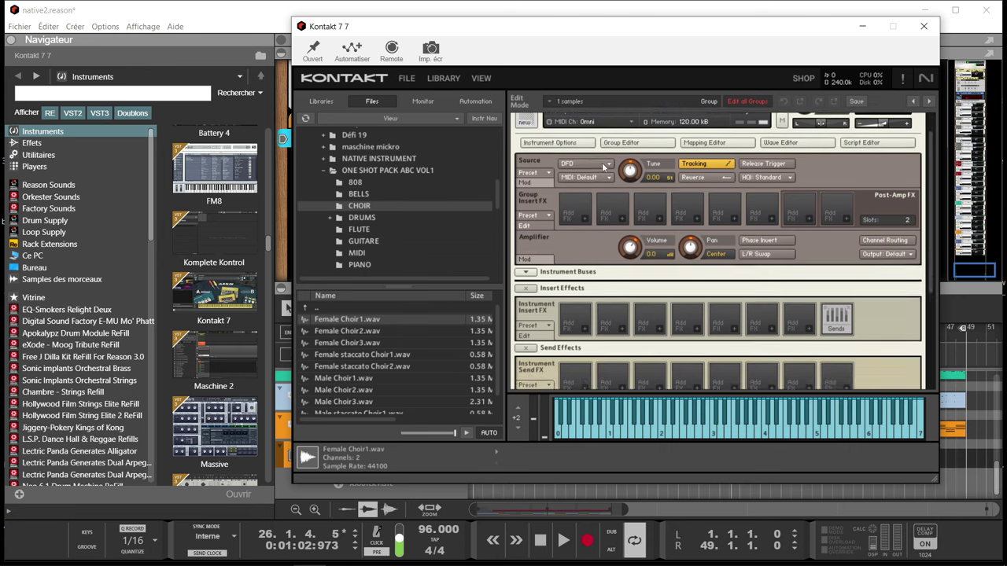
pyautogui.scroll(-3, 601, 162)
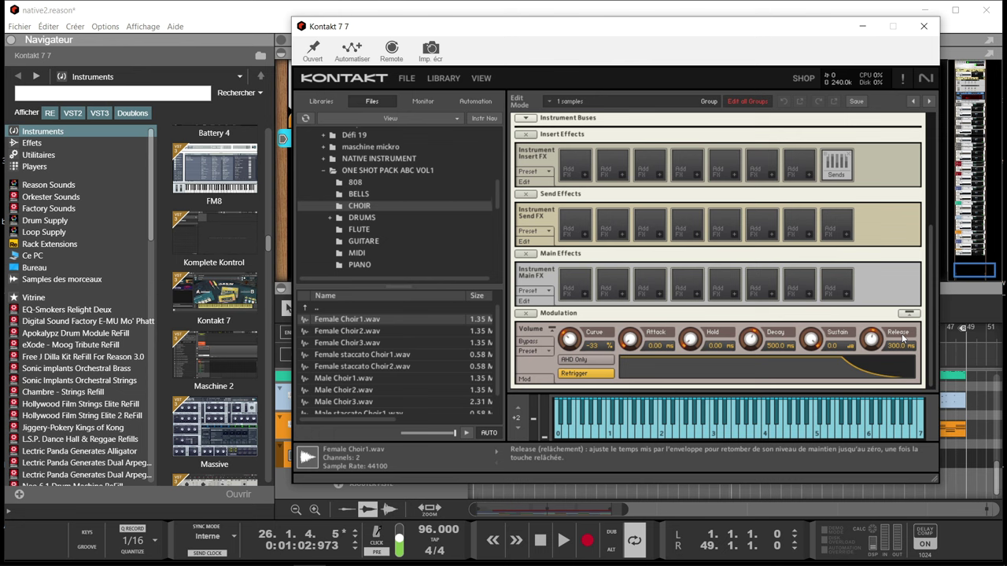
pyautogui.moveTo(929, 269); pyautogui.dragTo(939, 133)
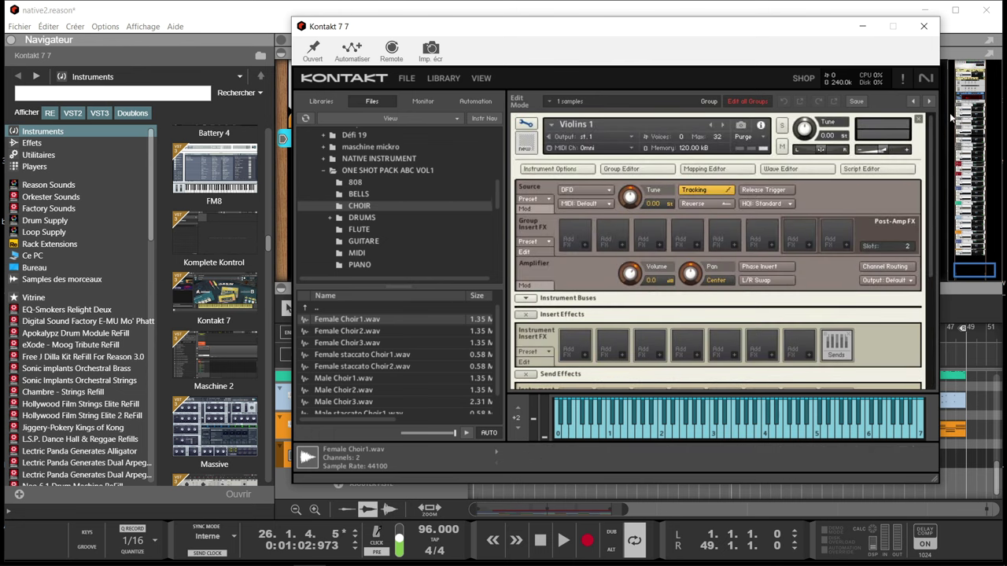
pyautogui.click(526, 124)
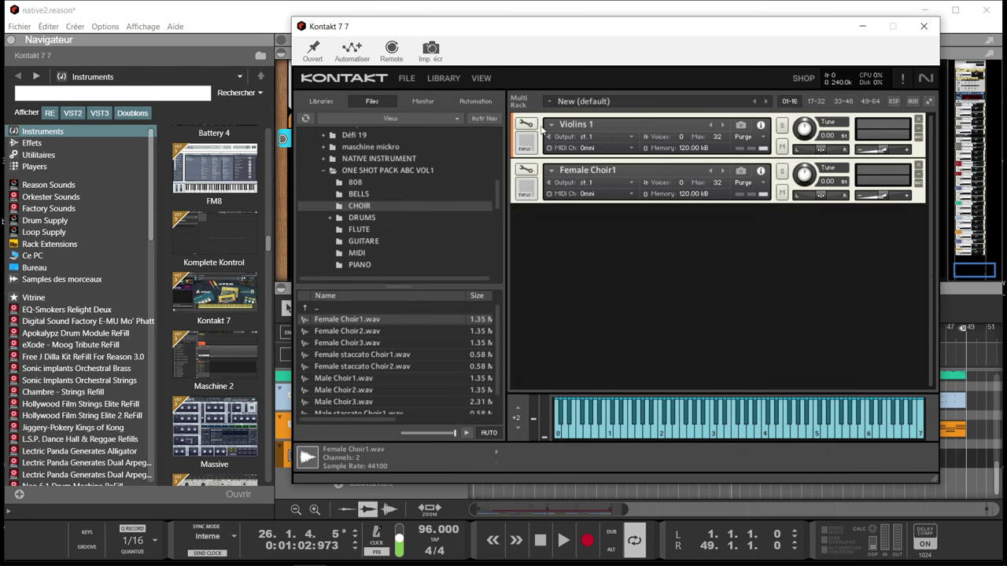
# Create a separate master output channel for the Violins 1 instrument and another for Female Choir1
pyautogui.press('F7')
pyautogui.press('F7')
pyautogui.click(594, 137)
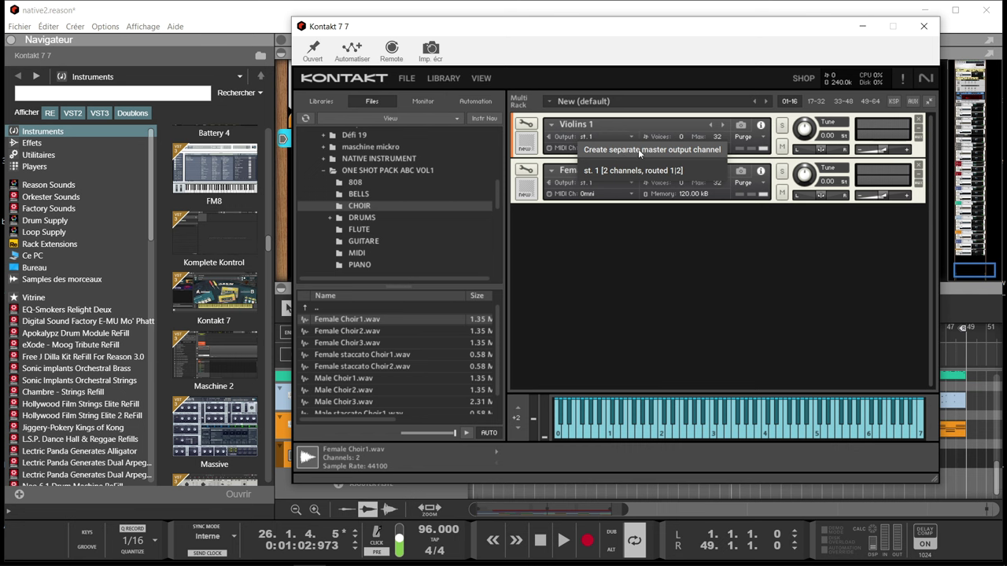
pyautogui.click(706, 149)
pyautogui.click(594, 182)
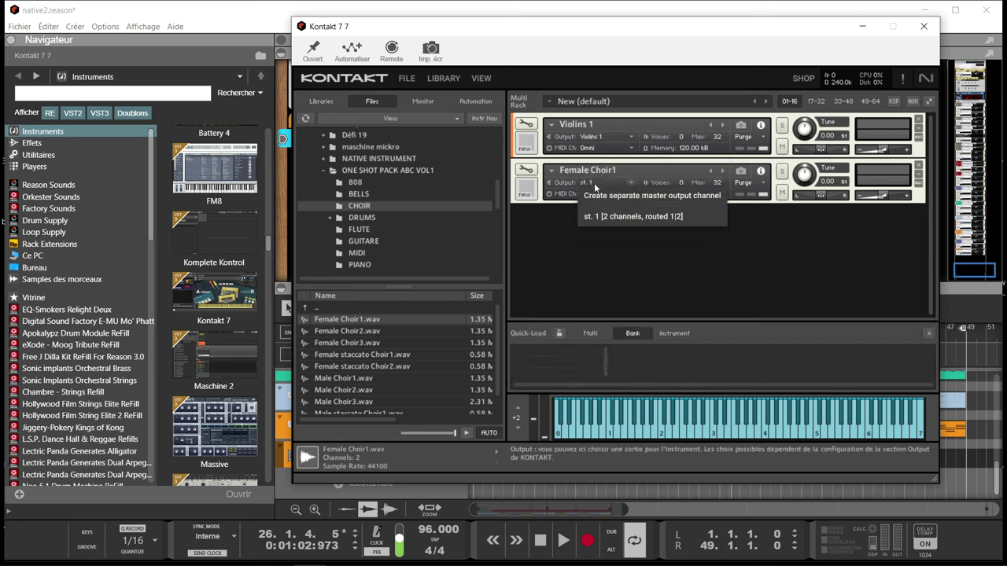
pyautogui.click(655, 195)
pyautogui.click(928, 333)
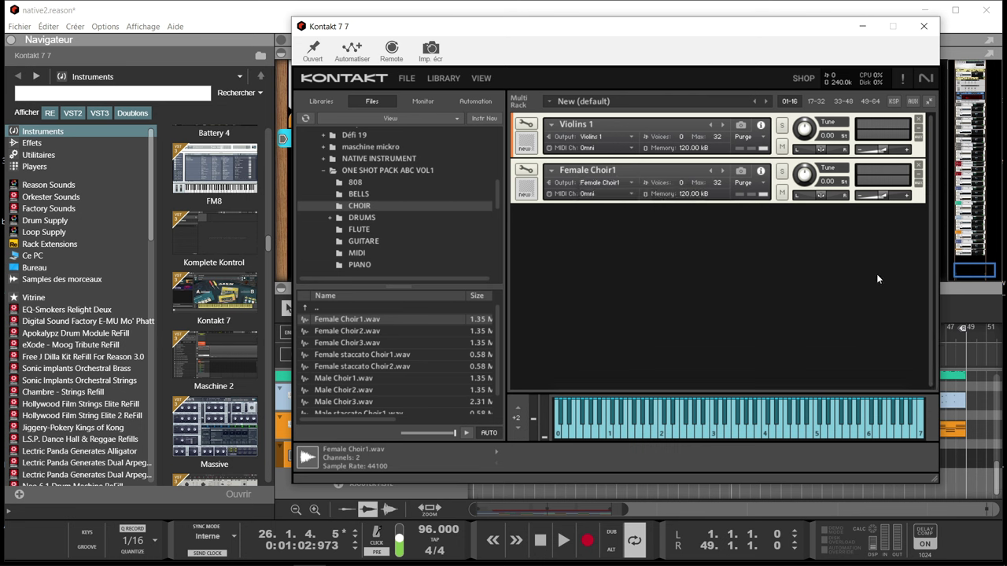
# Show the aux sends below both instruments and display the Outputs mixer
pyautogui.click(912, 102)
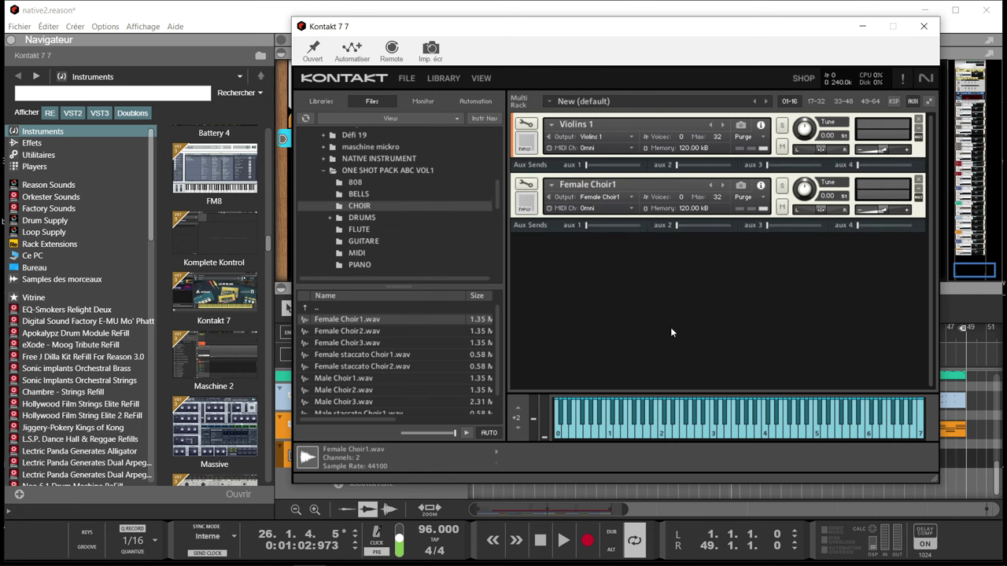
pyautogui.click(483, 79)
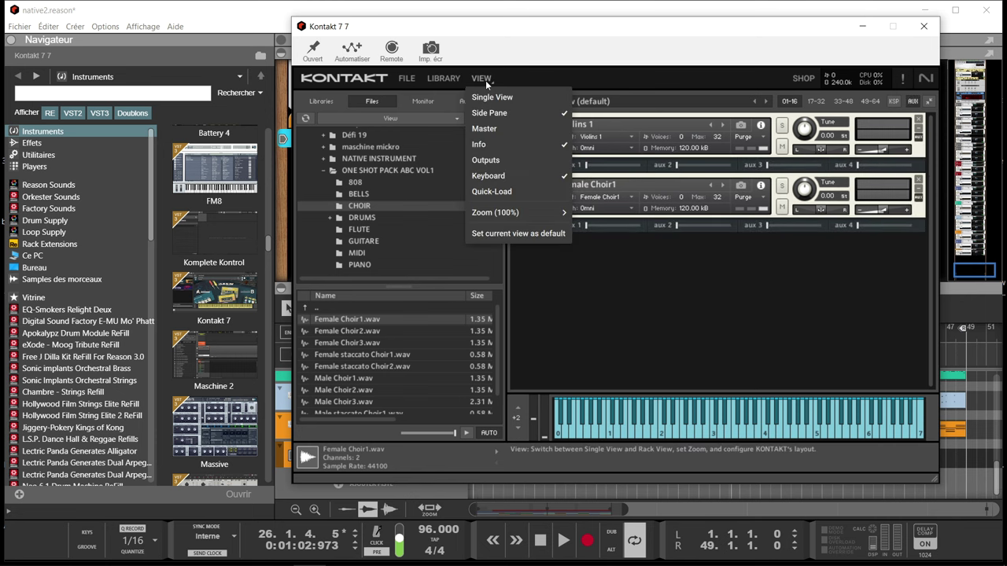
pyautogui.click(488, 160)
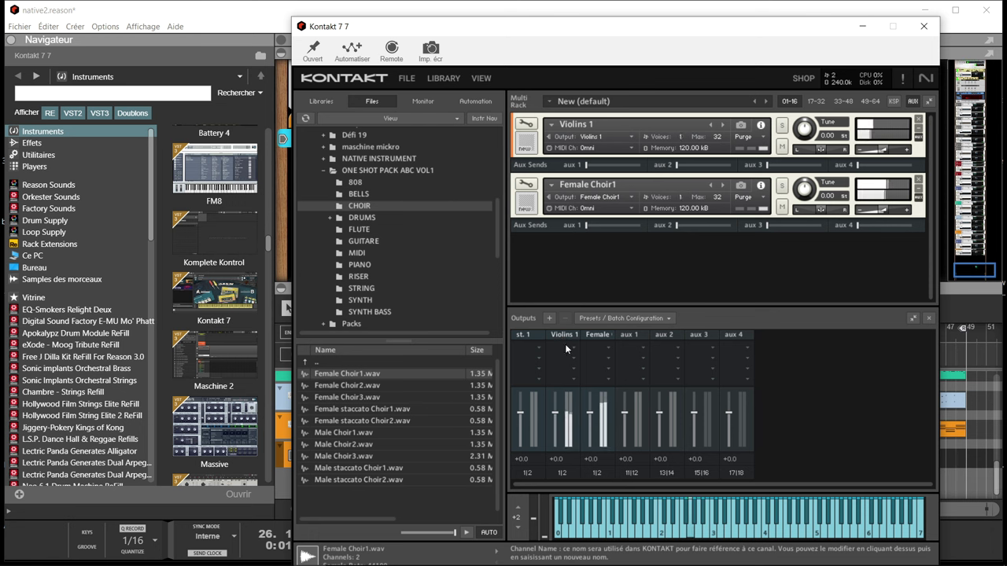
# Try the volume faders of both instruments' output channels, and leave Violins 1 at about +2.2 and Female Choir1 at about +1.8
pyautogui.moveTo(591, 410); pyautogui.dragTo(583, 472)
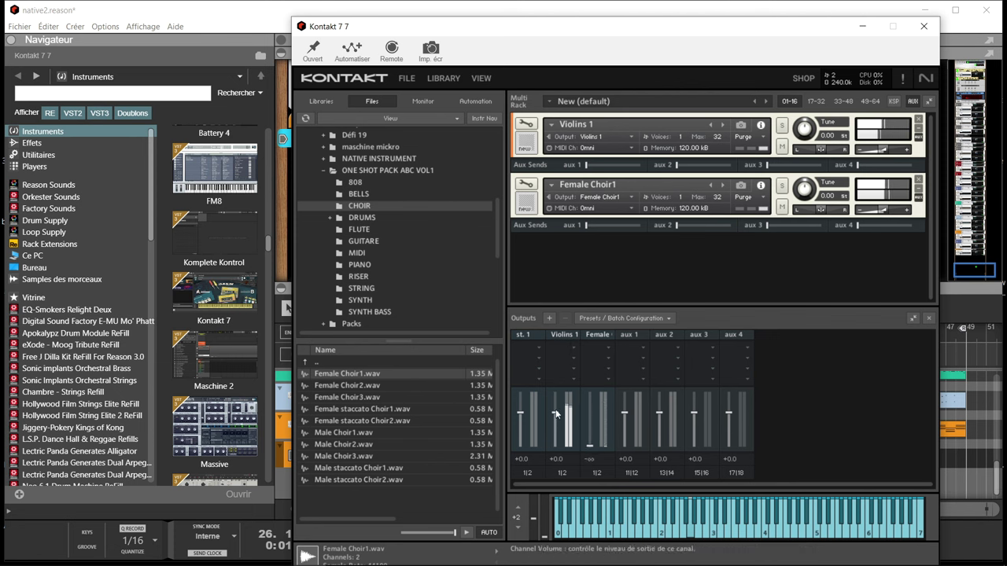
pyautogui.moveTo(555, 412); pyautogui.dragTo(552, 387)
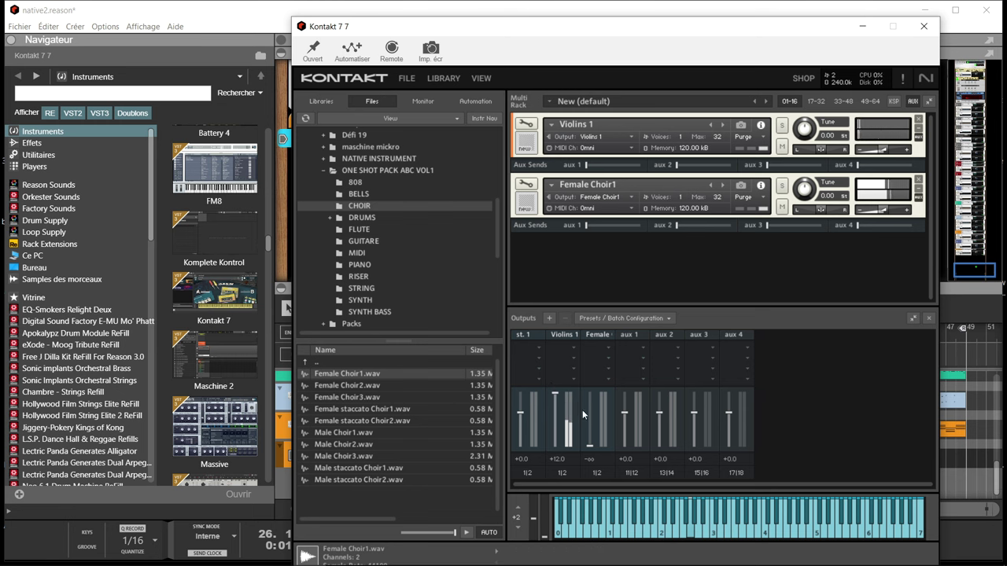
pyautogui.moveTo(591, 449); pyautogui.dragTo(589, 402)
pyautogui.click(555, 410)
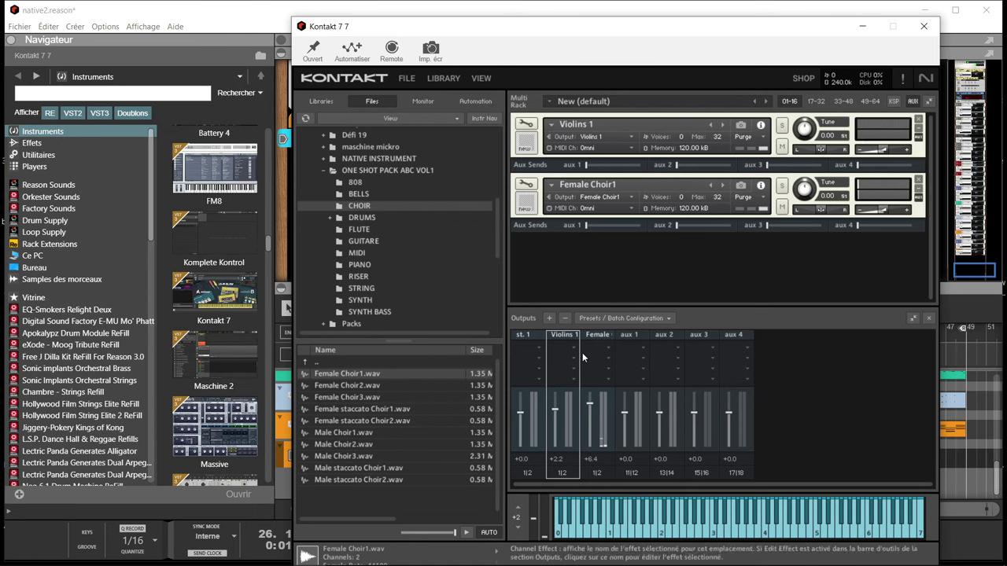
pyautogui.scroll(-5, 591, 406)
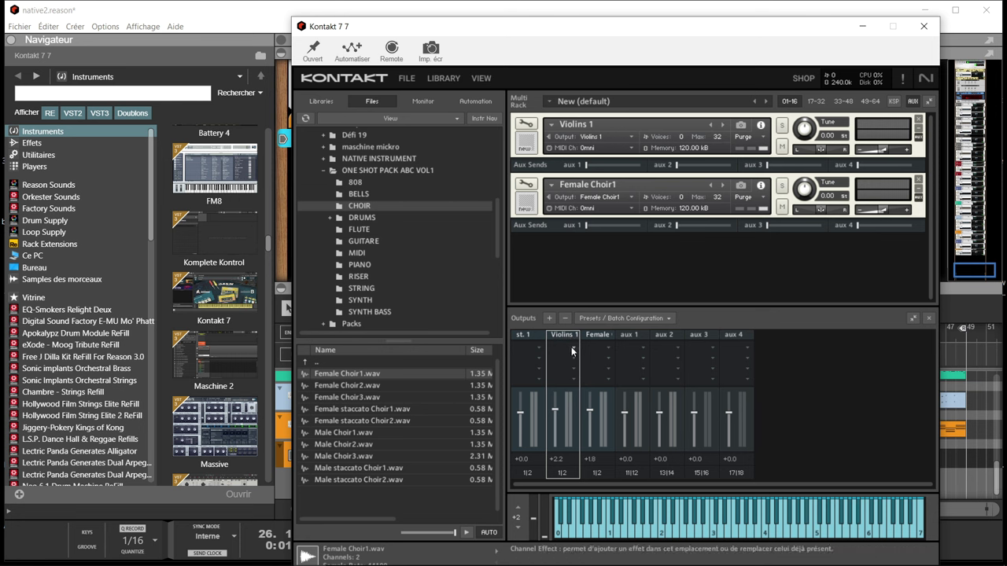
# Browse the effect categories for the first insert slot of the Violins 1 output channel and add the Wow/Flutter tape effect
pyautogui.click(574, 347)
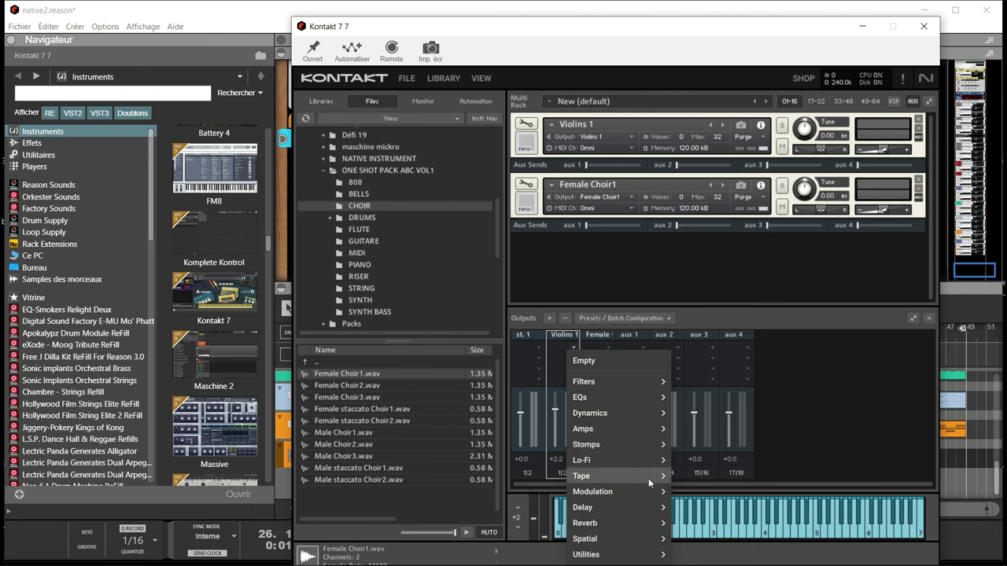
pyautogui.moveTo(648, 479)
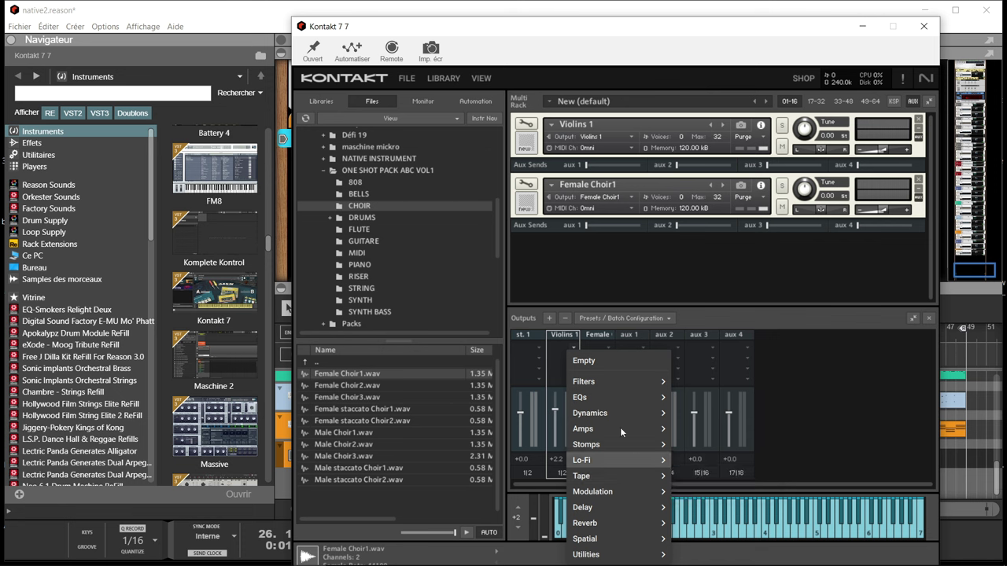
pyautogui.moveTo(598, 378)
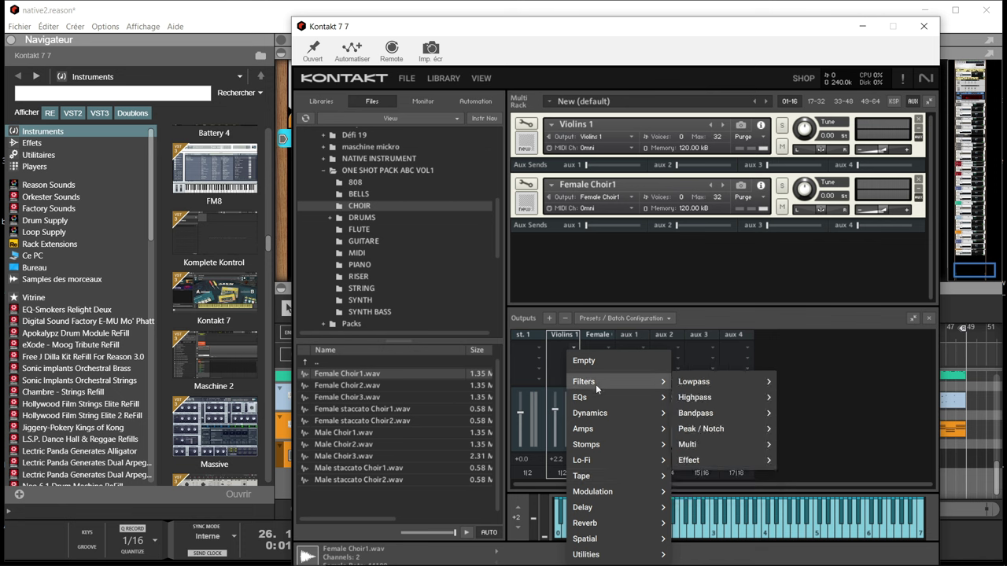
pyautogui.moveTo(609, 400)
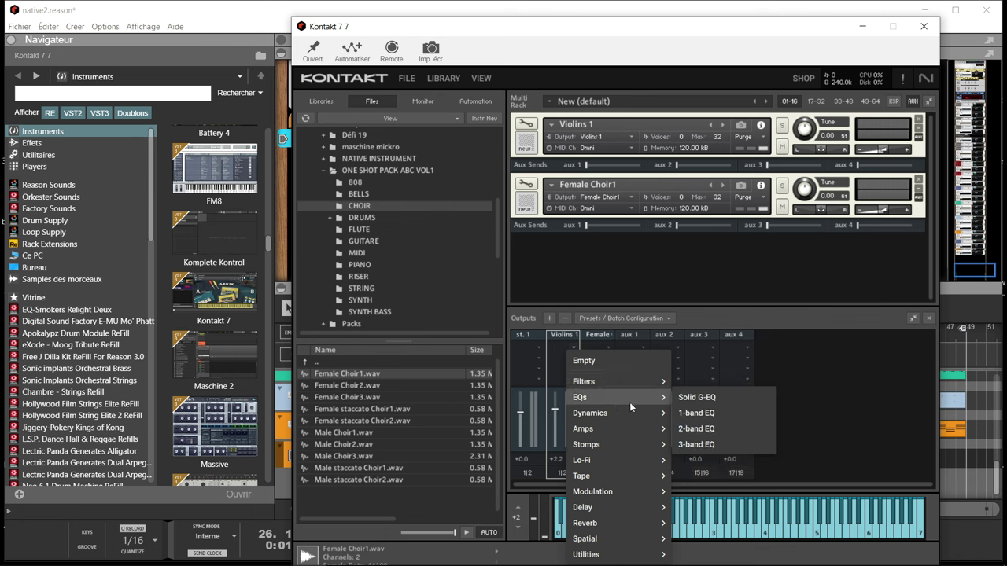
pyautogui.moveTo(636, 412)
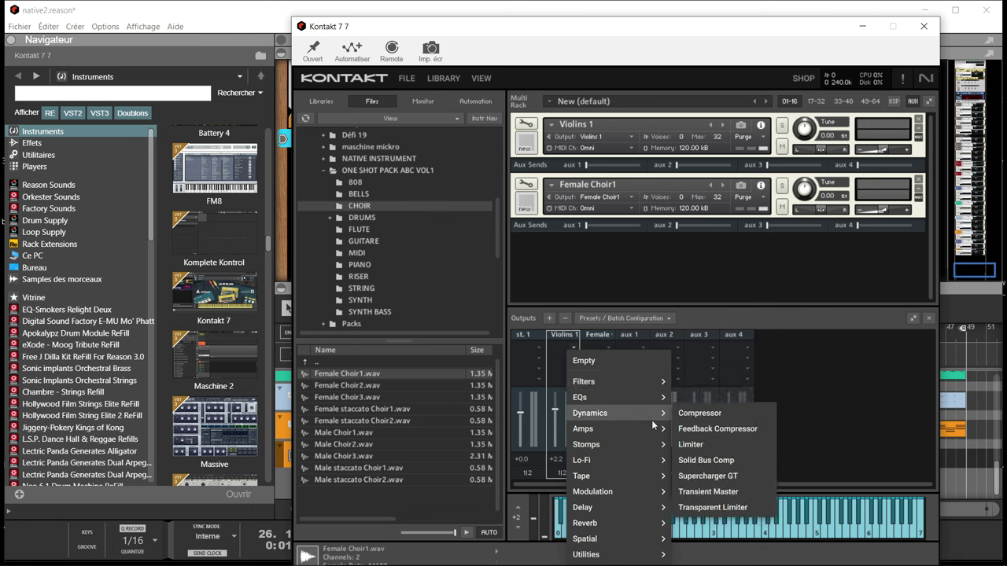
pyautogui.moveTo(639, 431)
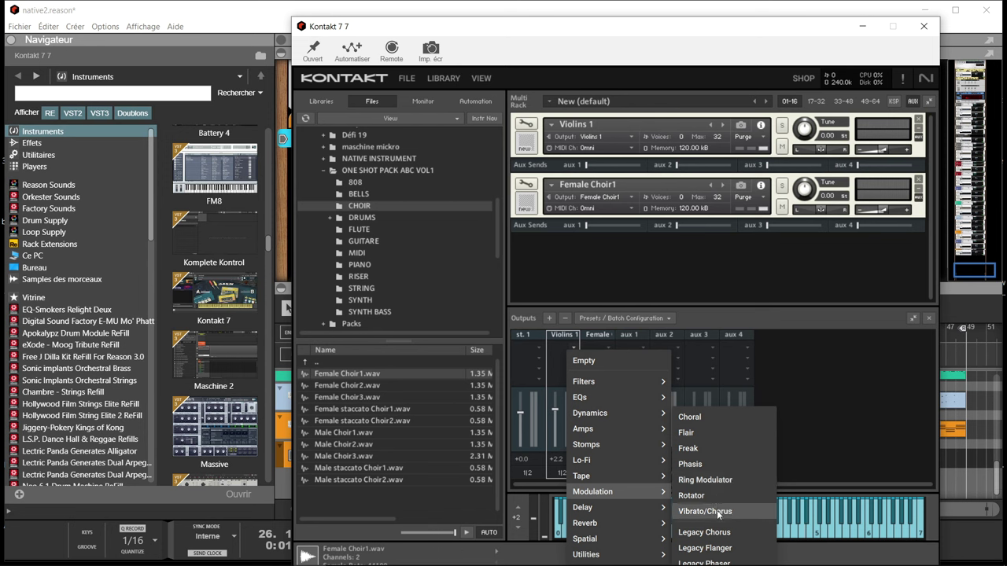
pyautogui.moveTo(656, 515)
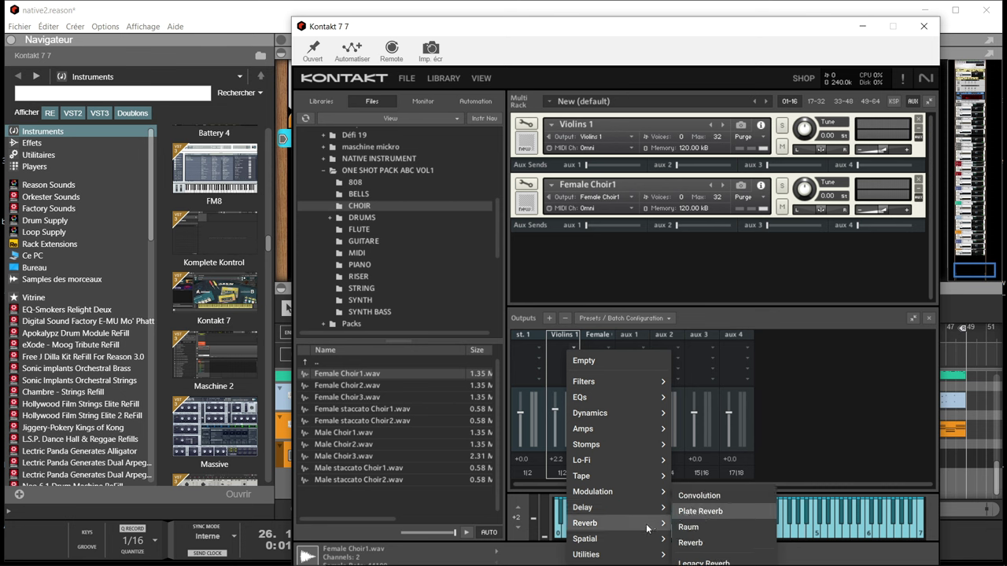
pyautogui.moveTo(650, 543)
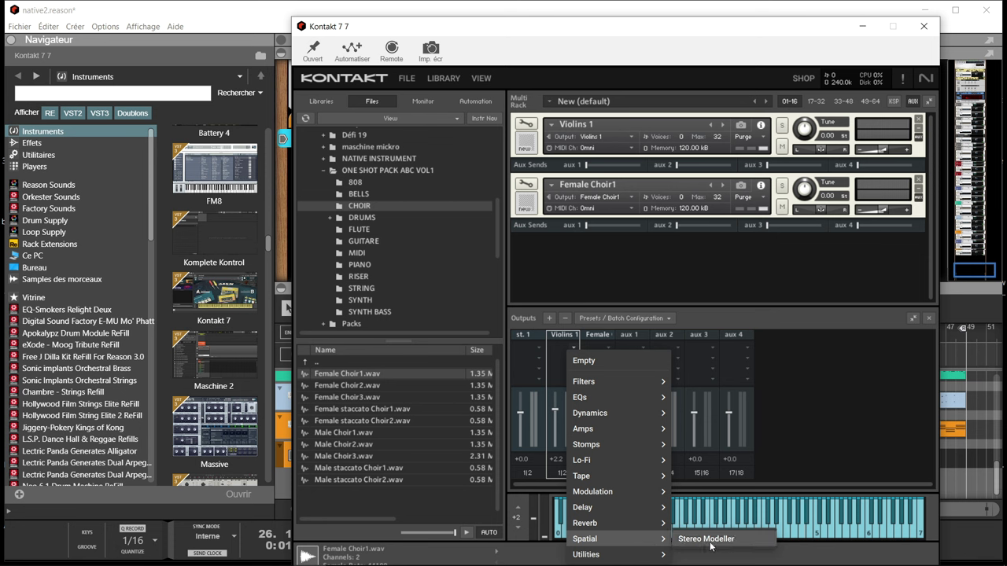
pyautogui.moveTo(662, 558)
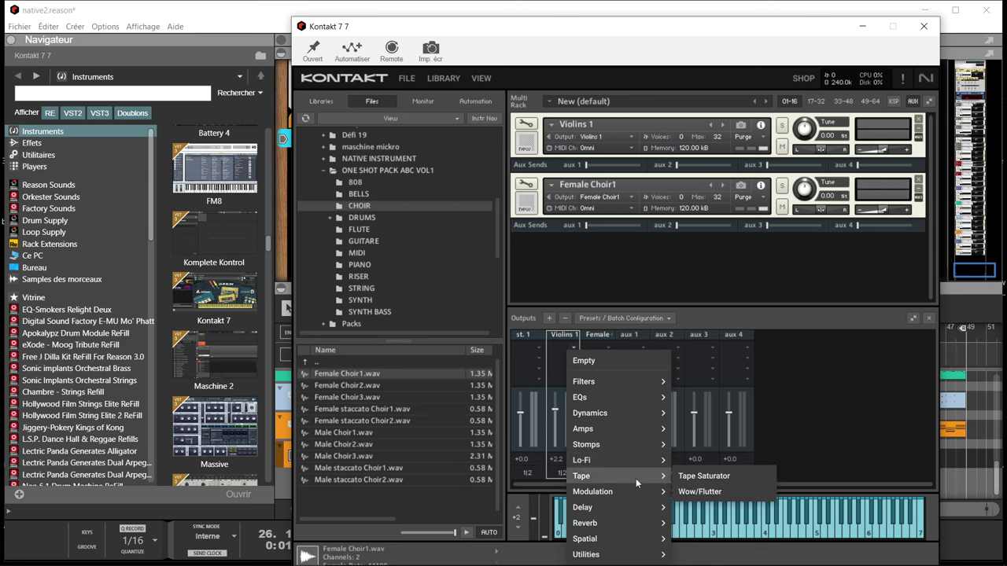
pyautogui.click(685, 494)
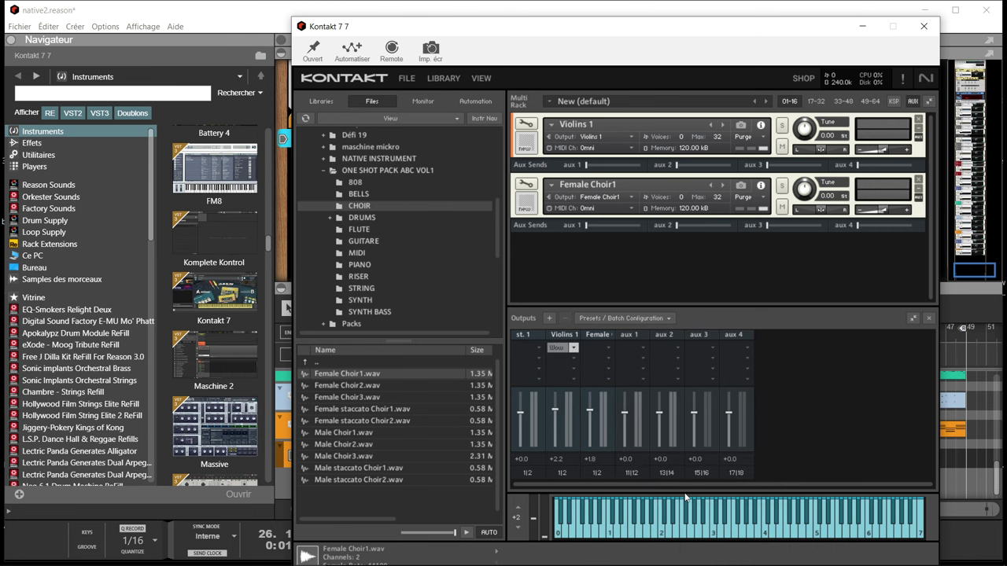
# Open the Wow/Flutter effect on the Violins 1 channel and set Wow to about 53.2%, Flutter to 33.6% and Age to 63.3%
pyautogui.click(557, 349)
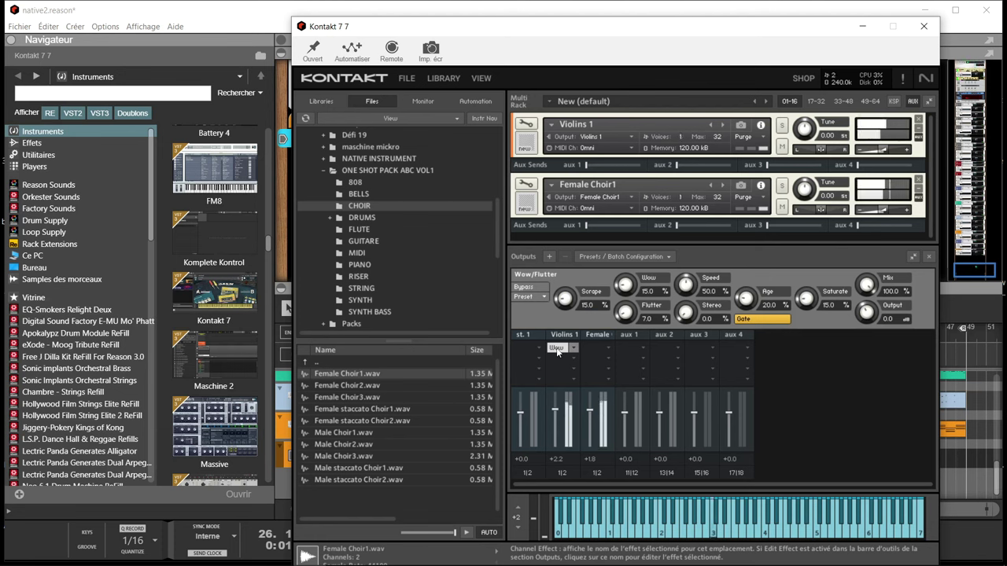
pyautogui.moveTo(623, 287); pyautogui.dragTo(615, 241)
pyautogui.moveTo(626, 312); pyautogui.dragTo(618, 226)
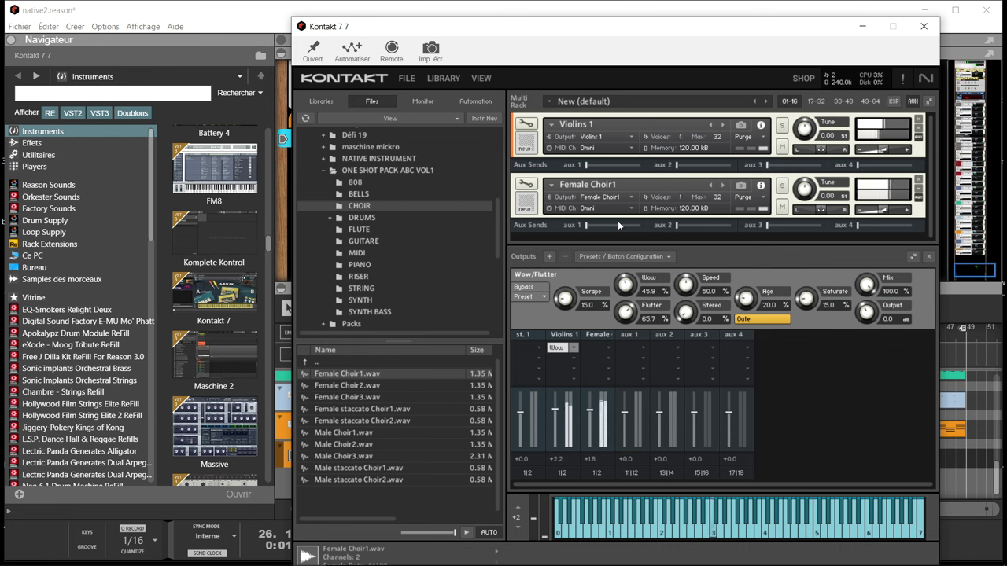
pyautogui.moveTo(621, 322); pyautogui.dragTo(619, 363)
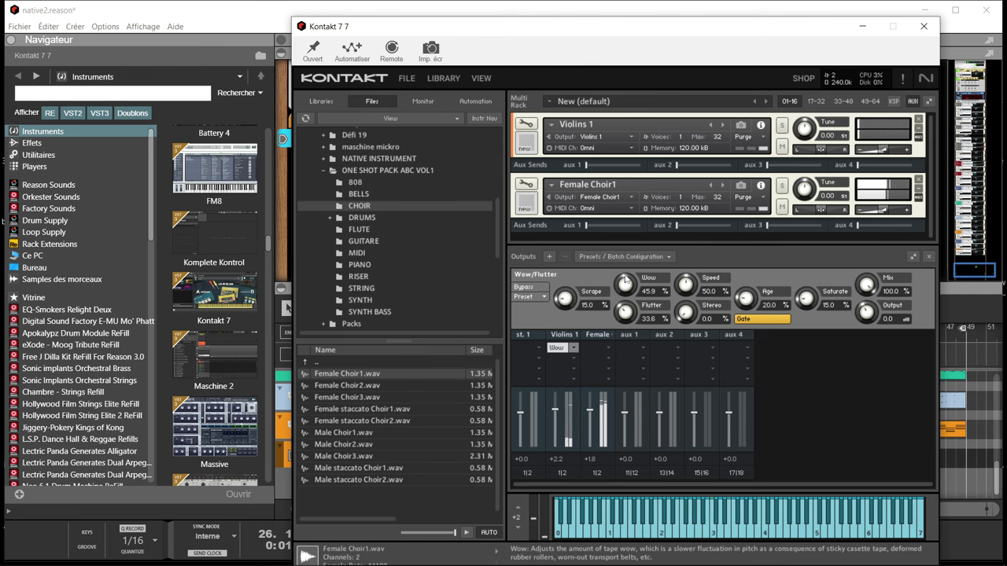
pyautogui.moveTo(630, 286); pyautogui.dragTo(630, 279)
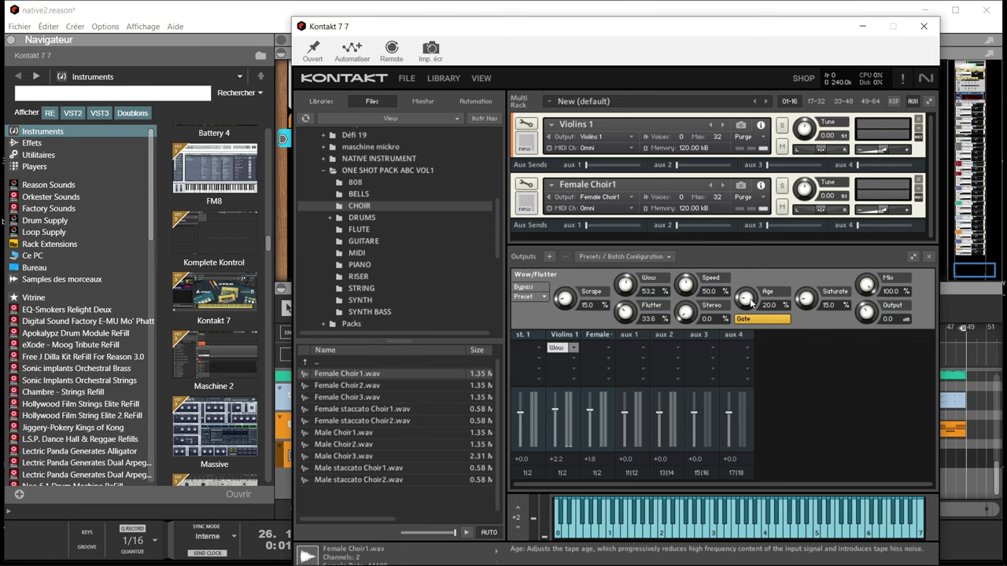
pyautogui.moveTo(749, 301); pyautogui.dragTo(745, 232)
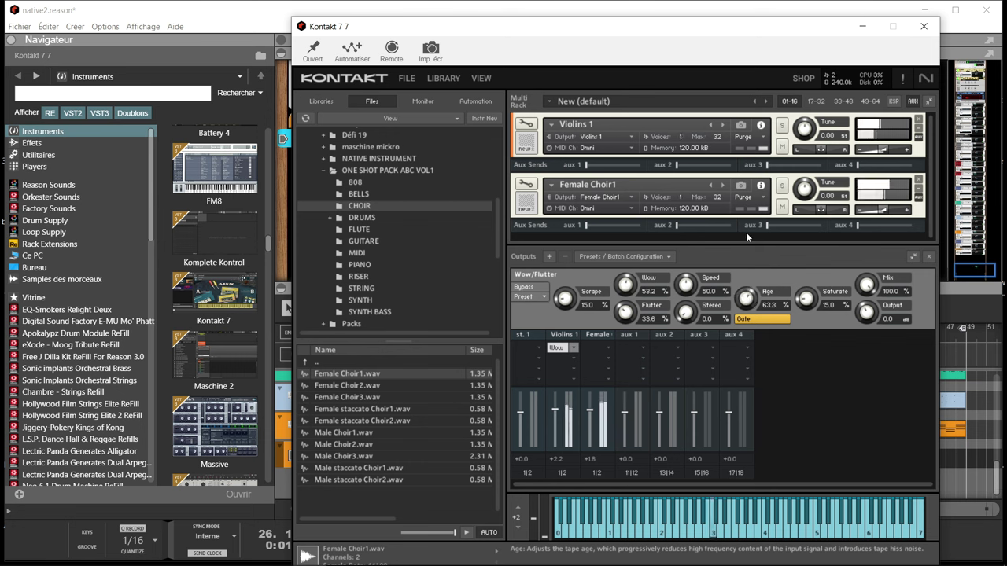